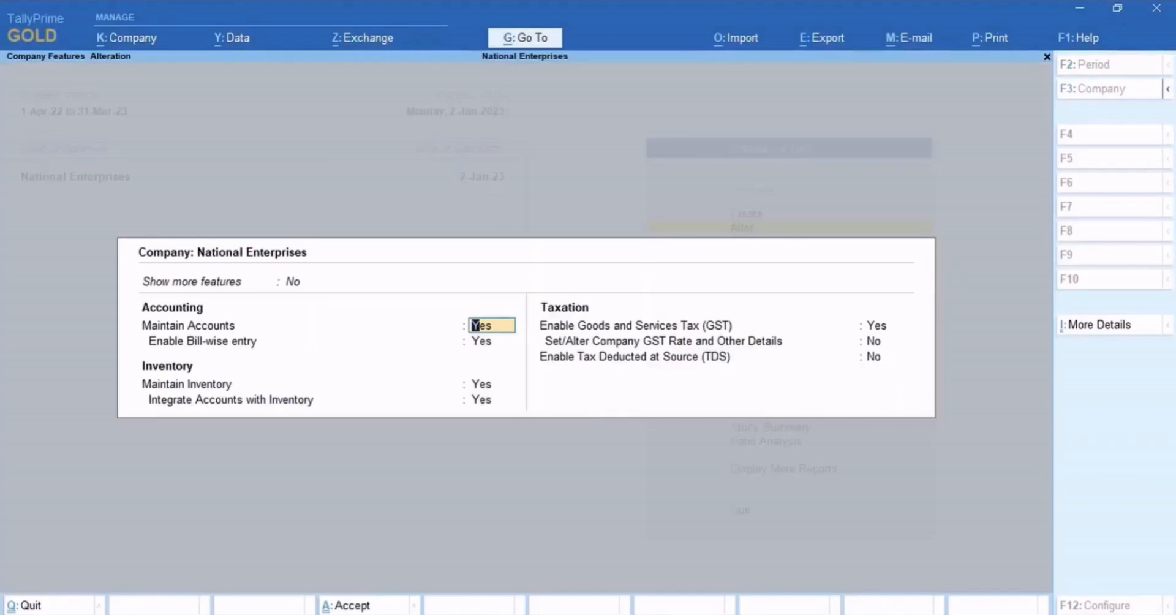
# Step: Show more features for the company and enable Payment Request to share payment link/QR code
pyautogui.press('Up')
pyautogui.press('Down')
pyautogui.press('Return')
pyautogui.press('Return')
pyautogui.press('Return')
pyautogui.press('Return')
pyautogui.press('Return')
pyautogui.press('Return')
pyautogui.press('Return')
pyautogui.press('Return')
pyautogui.press('Return')
pyautogui.press('Return')
pyautogui.press('Return')
pyautogui.press('Return')
pyautogui.press('Return')
pyautogui.press('Return')
pyautogui.press('Return')
pyautogui.press('Return')
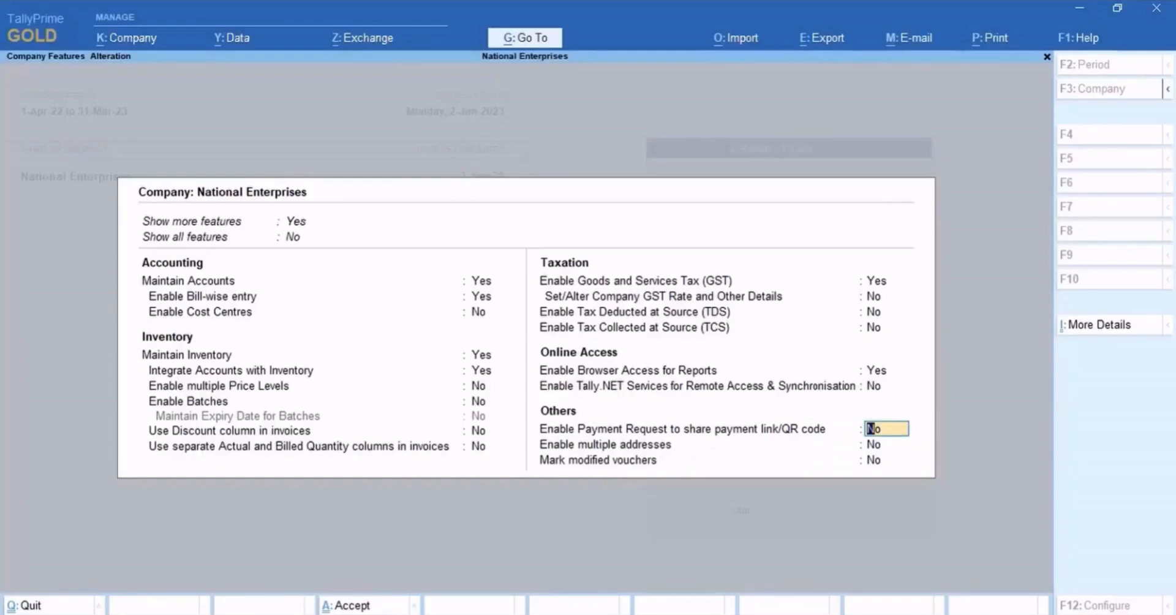
pyautogui.write('Yes')
pyautogui.press('Return')
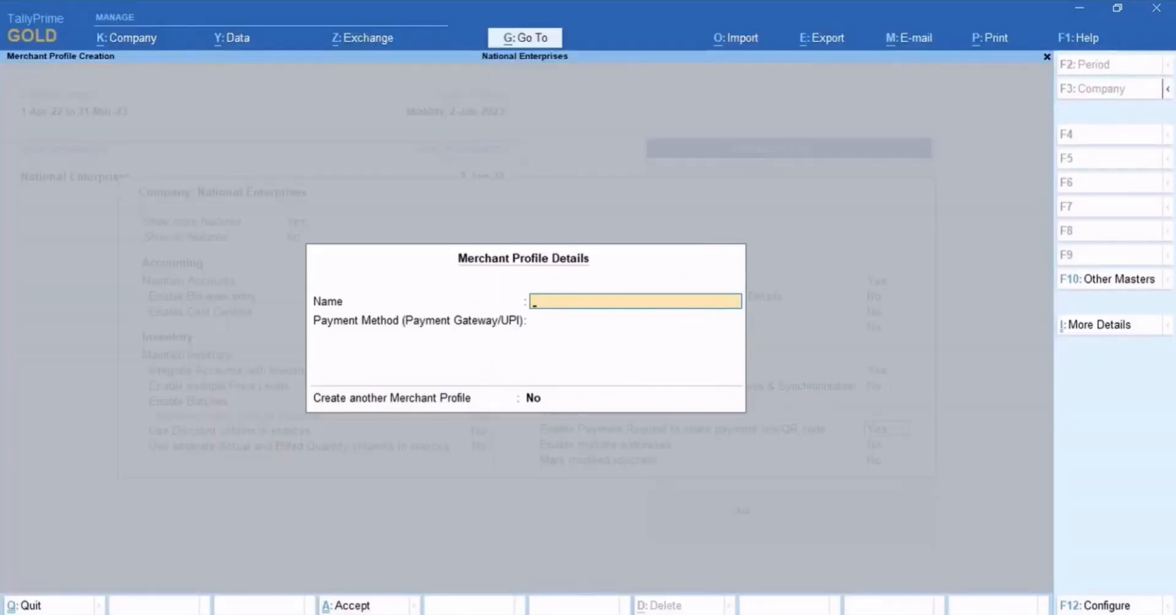
# Step: Fill in the merchant profile's name, choose UPI as its payment method and enter the UPI ID
pyautogui.write('Ramesh UPI')
pyautogui.press('Return')
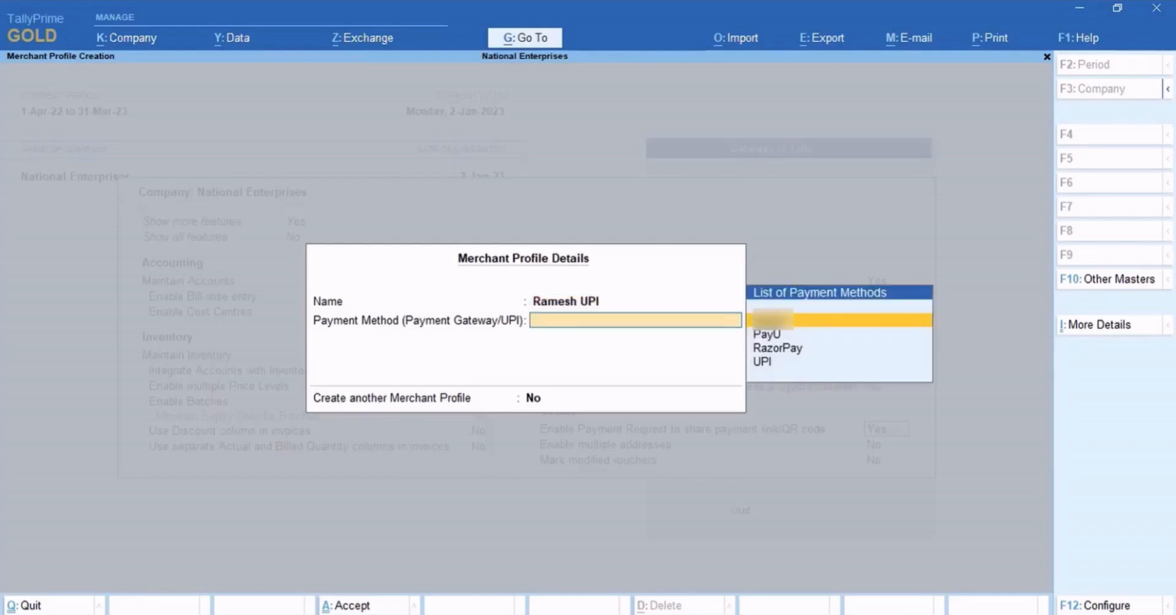
pyautogui.press('Down')
pyautogui.press('Down')
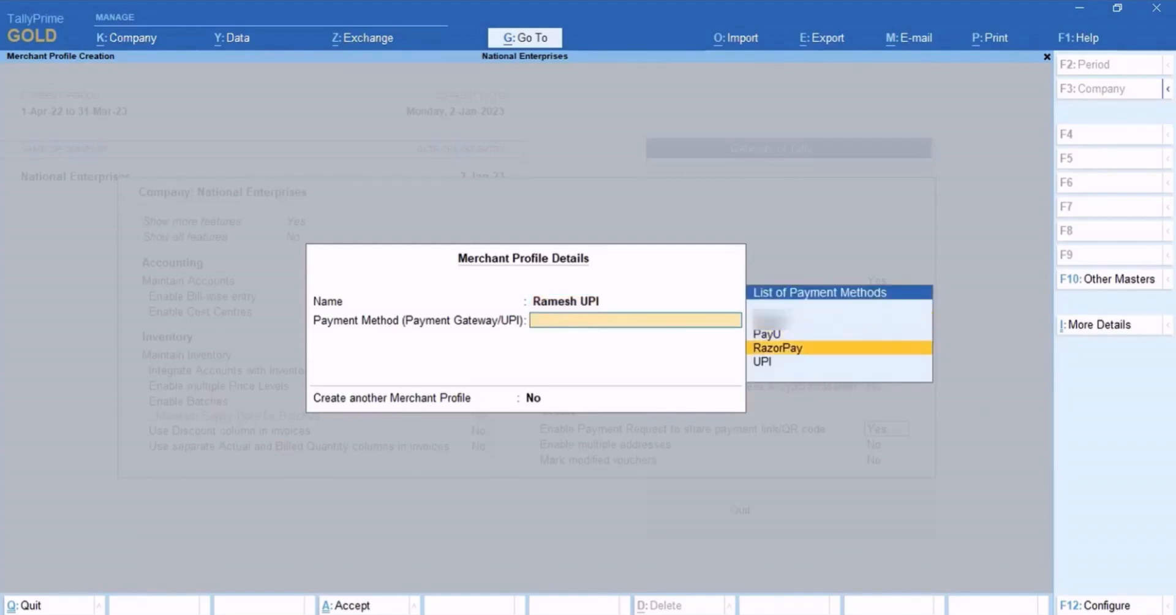
pyautogui.press('Down')
pyautogui.press('Return')
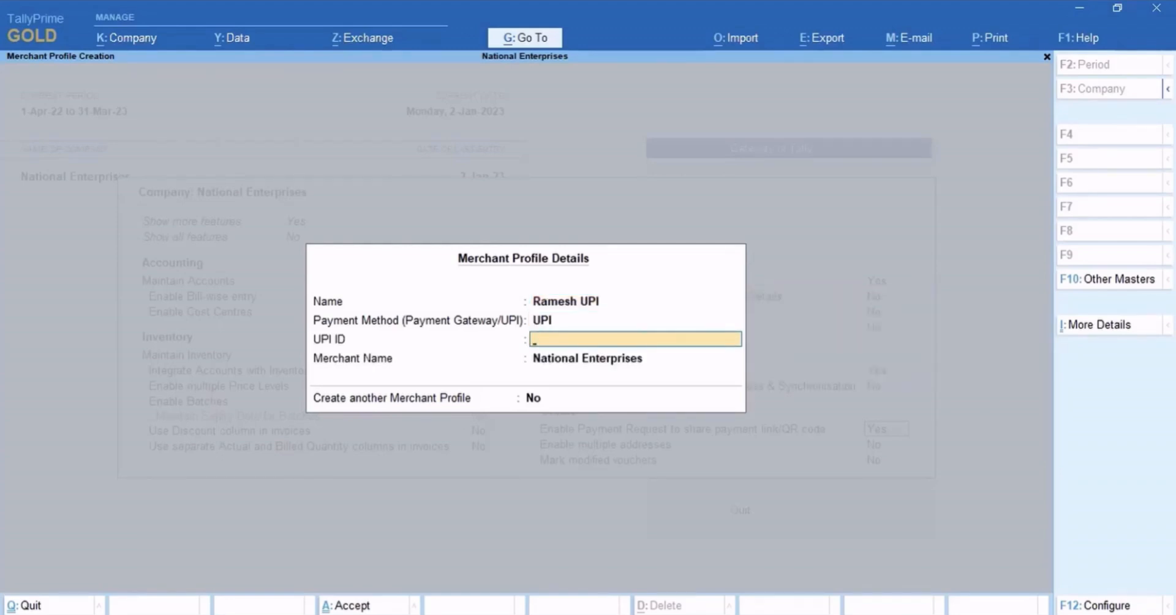
pyautogui.write('iq')
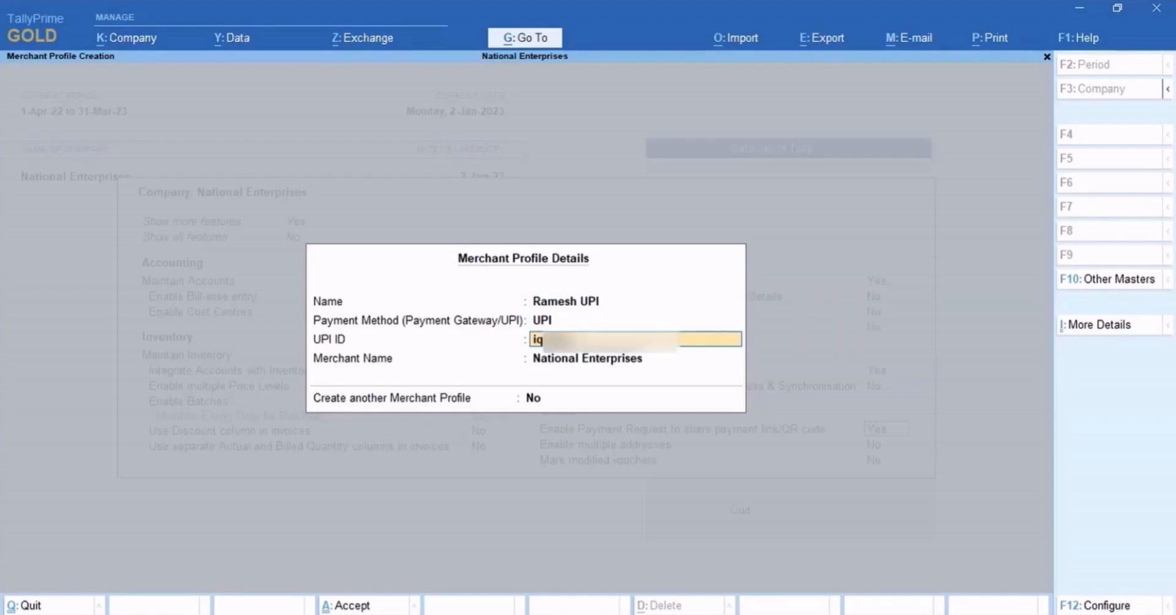
pyautogui.write('??????')
pyautogui.press('Return')
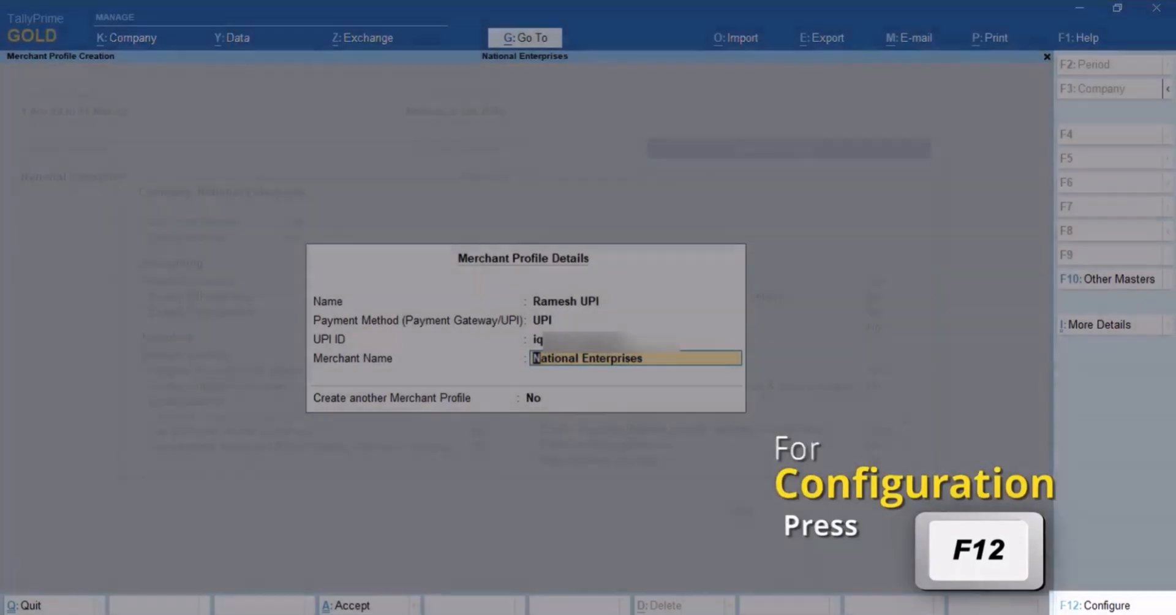
# Step: Configure the merchant profile to show the option to save the payment link/QR code while generating from reports
pyautogui.press('F12')
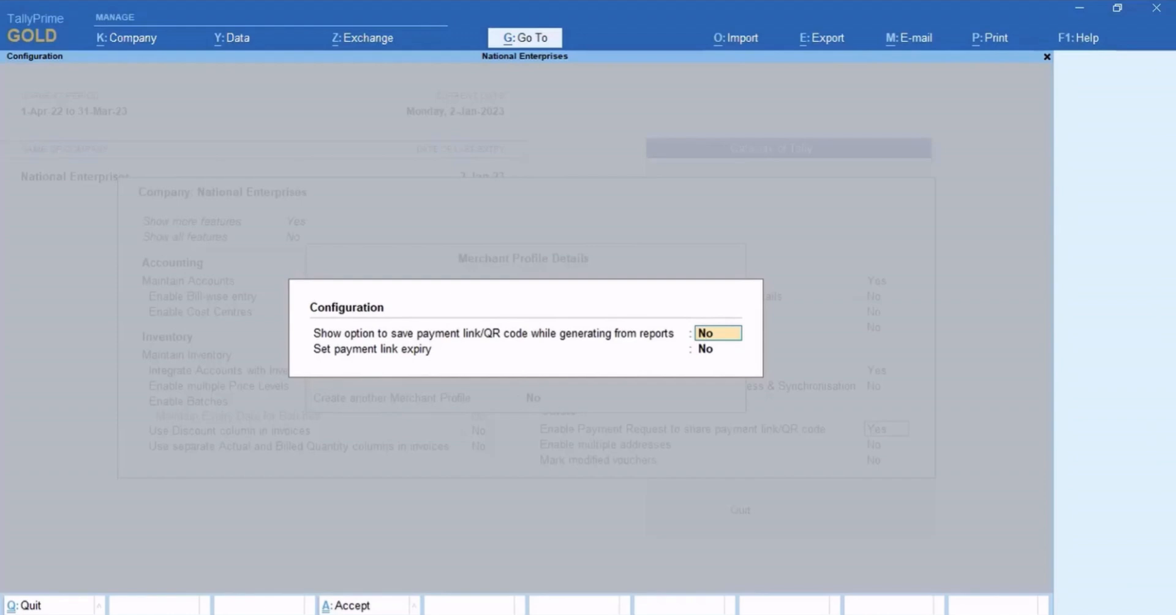
pyautogui.press('y')
pyautogui.click(705, 349)
pyautogui.press('Return')
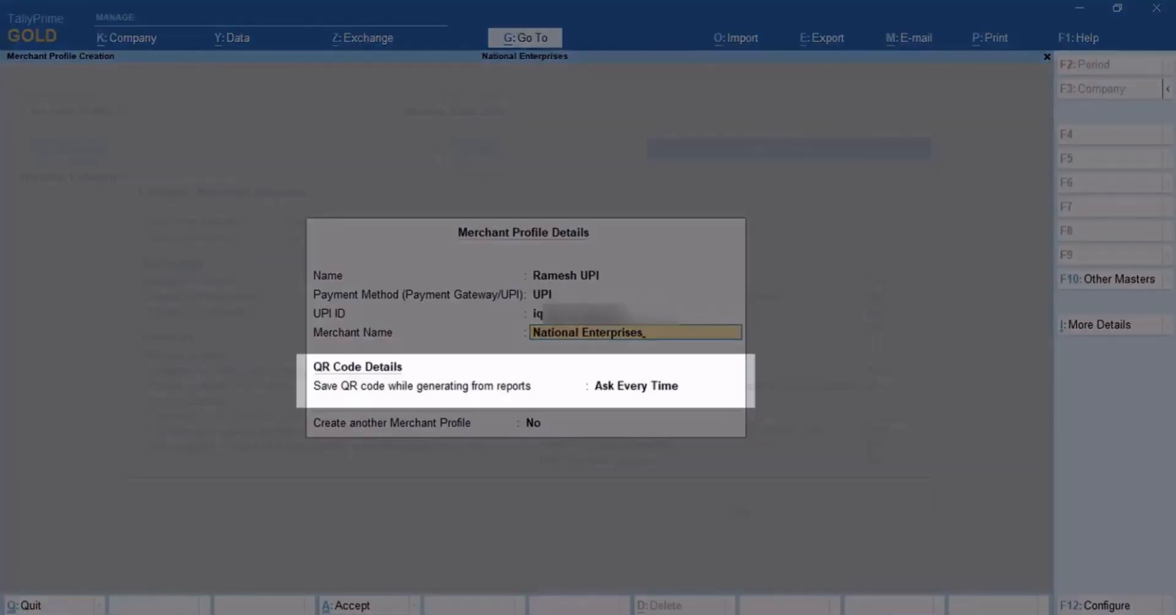
# Step: Keep Ask Every Time for saving the QR code from reports, and save the merchant profile and company features
pyautogui.press('Return')
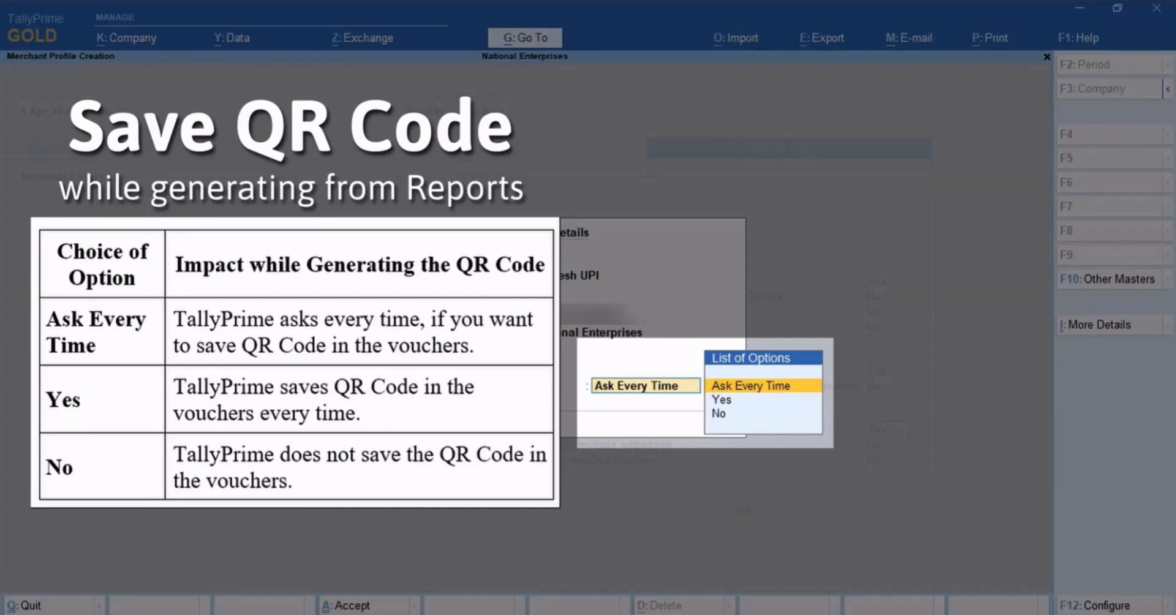
pyautogui.press('Down')
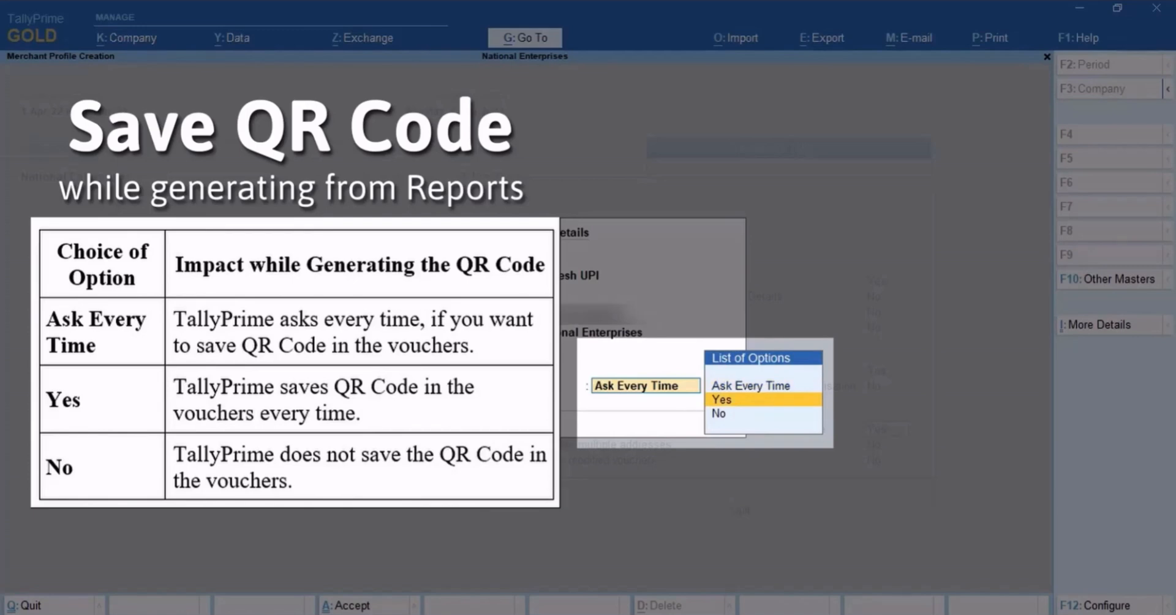
pyautogui.press('Down')
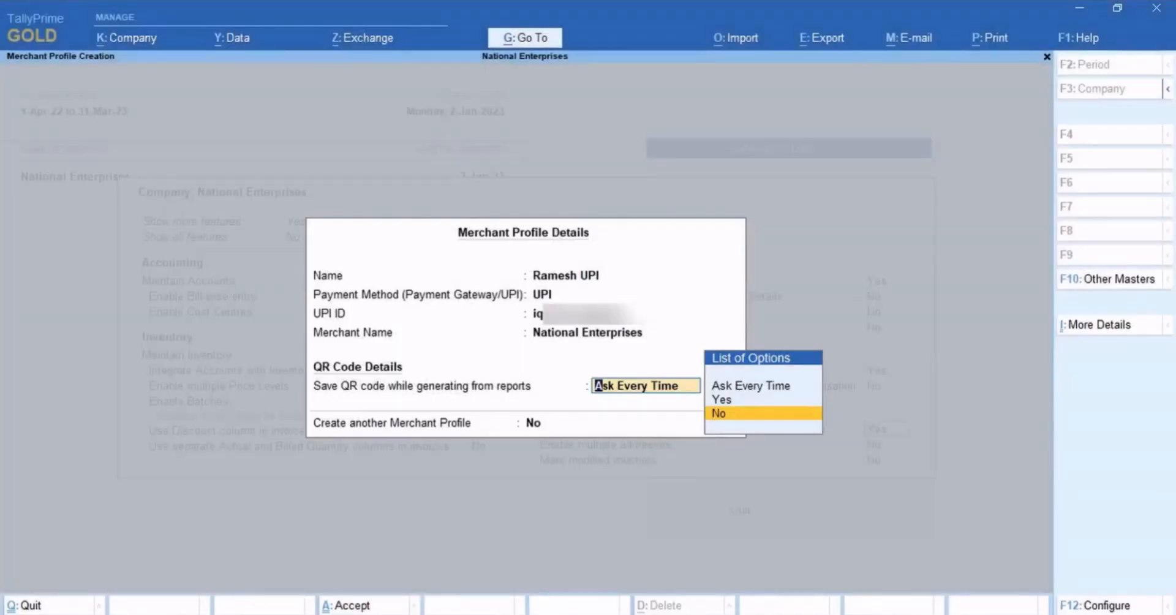
pyautogui.press('Up')
pyautogui.press('Up')
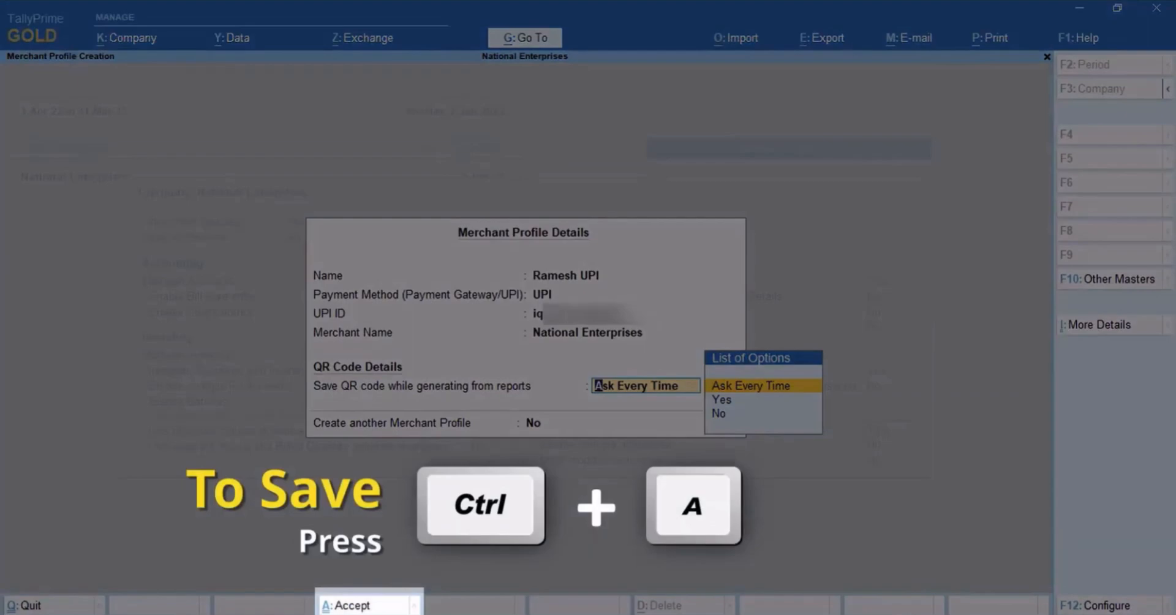
pyautogui.hotkey('ctrl', 'a')
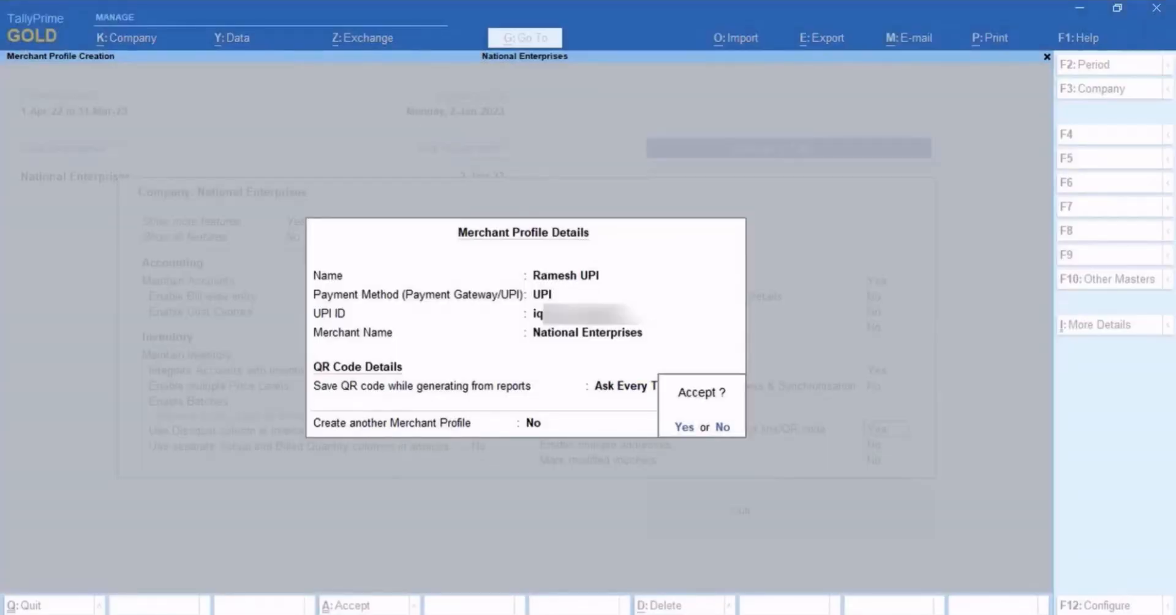
pyautogui.press('Return')
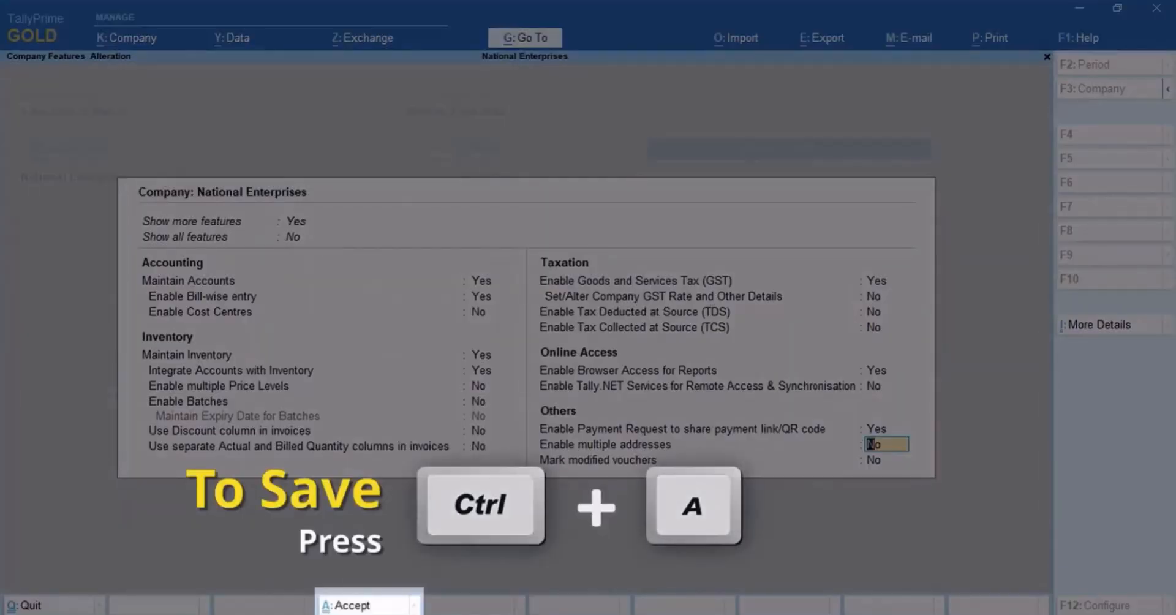
pyautogui.hotkey('ctrl', 'a')
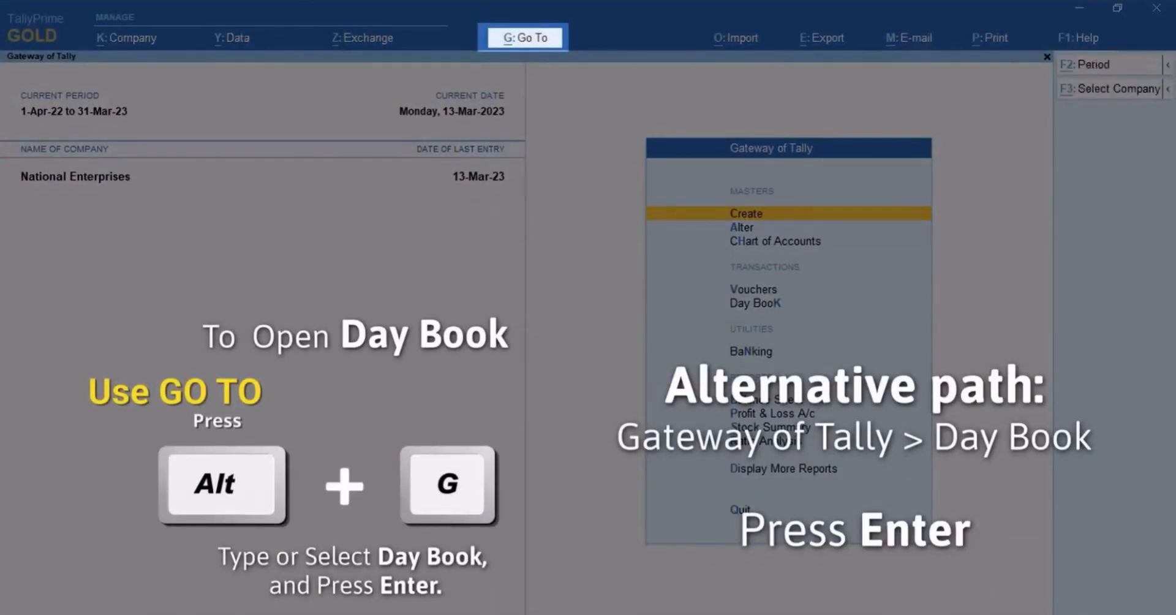
# Step: Open the Day Book report
pyautogui.hotkey('alt', 'g')
pyautogui.press('Down')
pyautogui.press('Down')
pyautogui.press('Down')
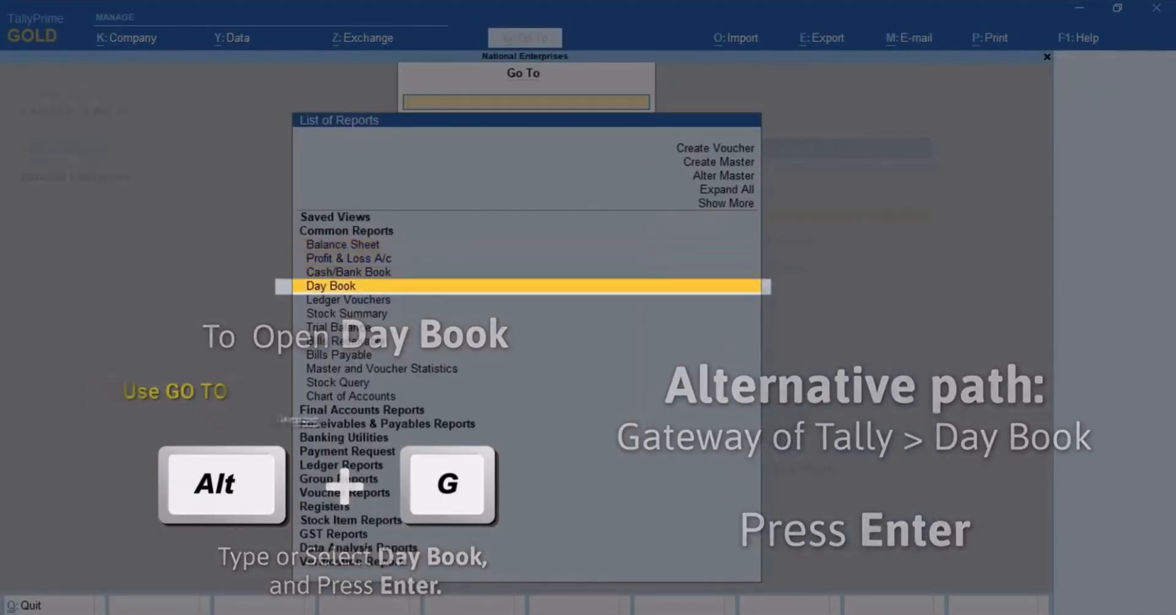
pyautogui.press('Return')
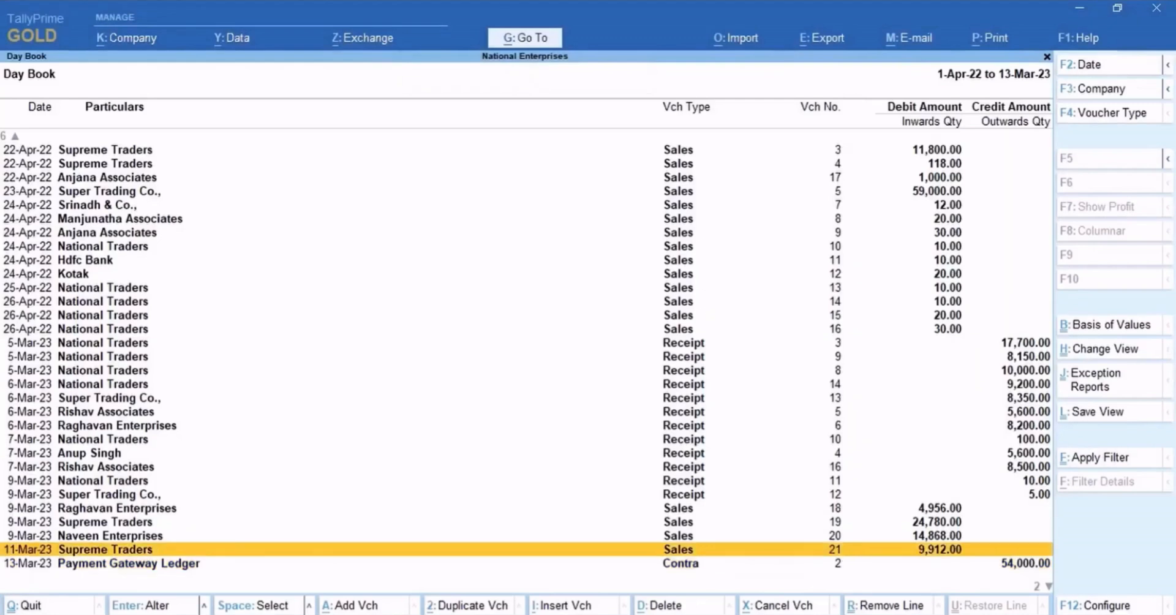
# Step: Open the 9-Mar-23 sales voucher no. 19 for Supreme Traders from the Day Book
pyautogui.press('Up')
pyautogui.press('Up')
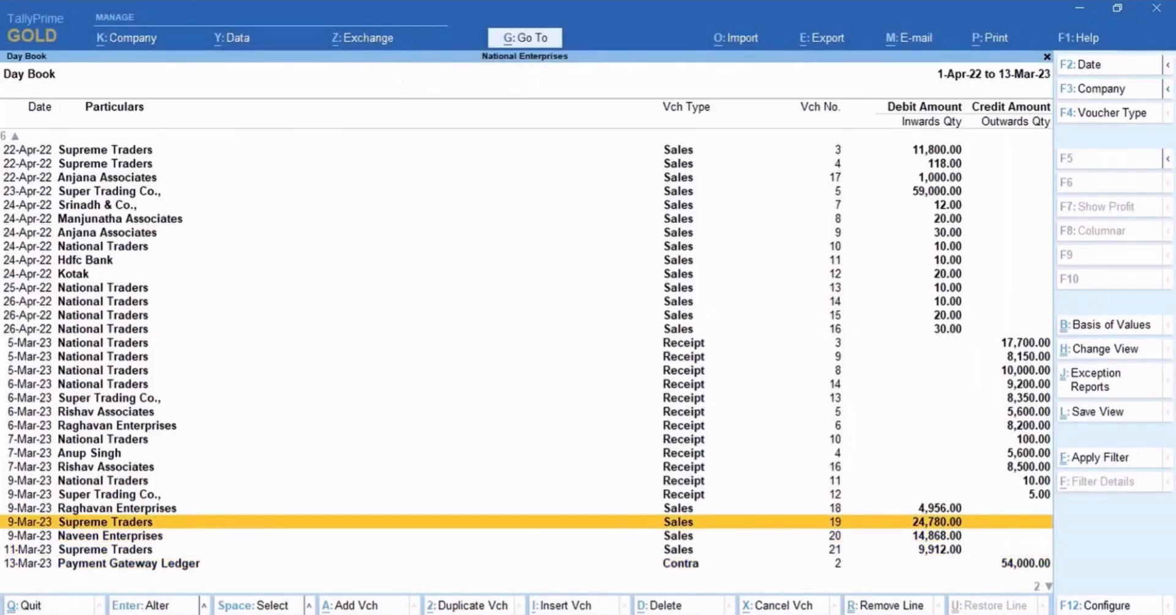
pyautogui.press('Return')
# Step: Start generating a payment link/QR code for the current sales voucher
pyautogui.hotkey('alt', 'z')
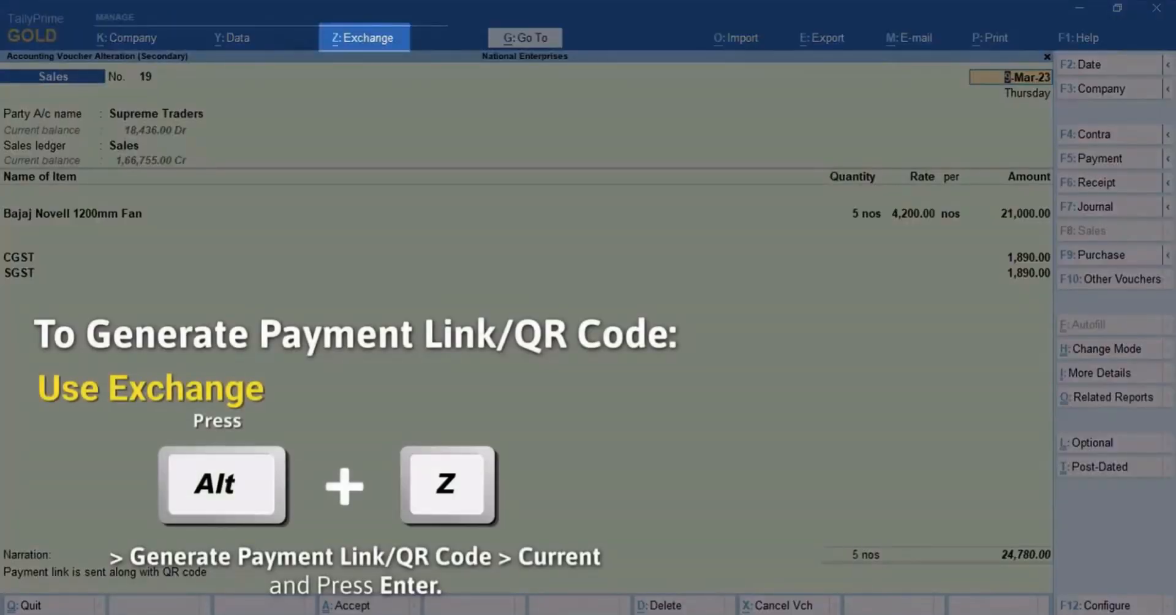
pyautogui.hotkey('alt', 'z')
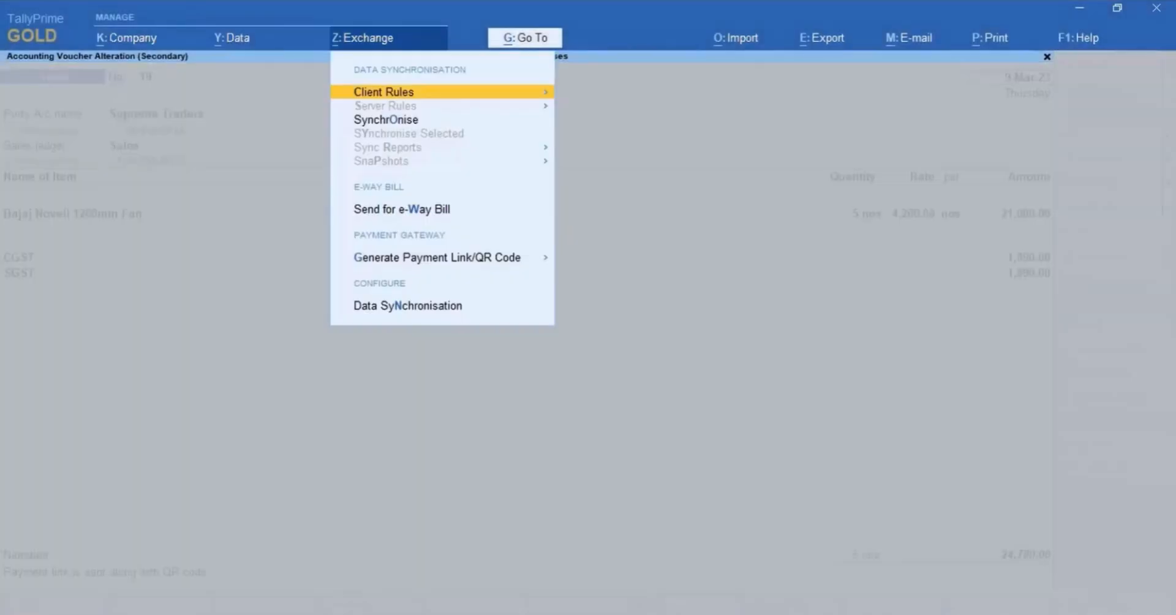
pyautogui.press('Down')
pyautogui.press('Down')
pyautogui.press('Down')
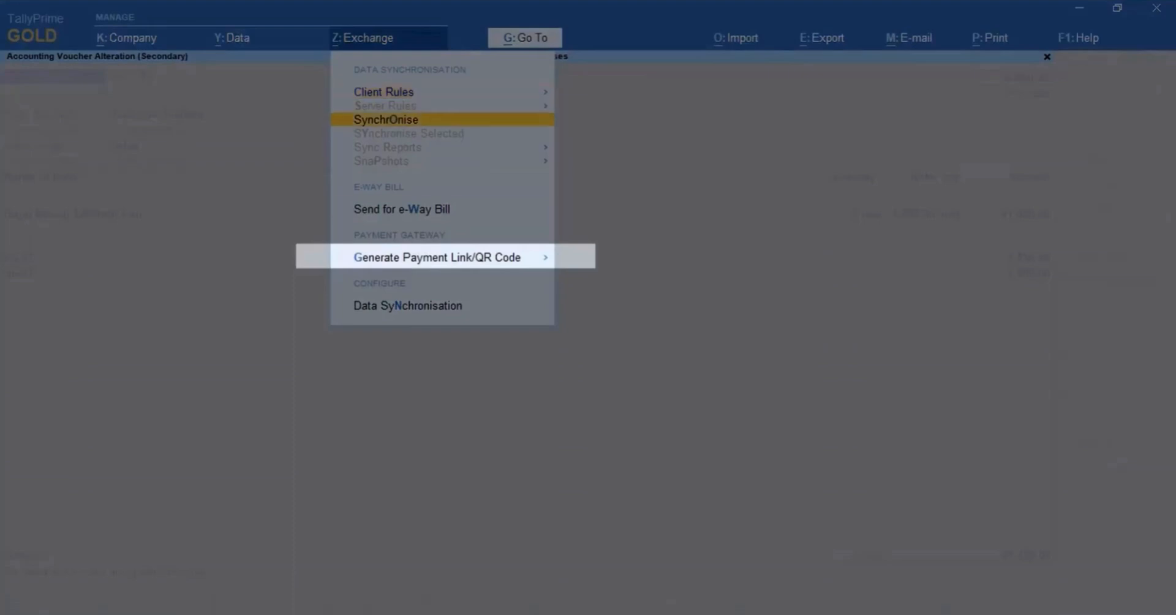
pyautogui.press('Return')
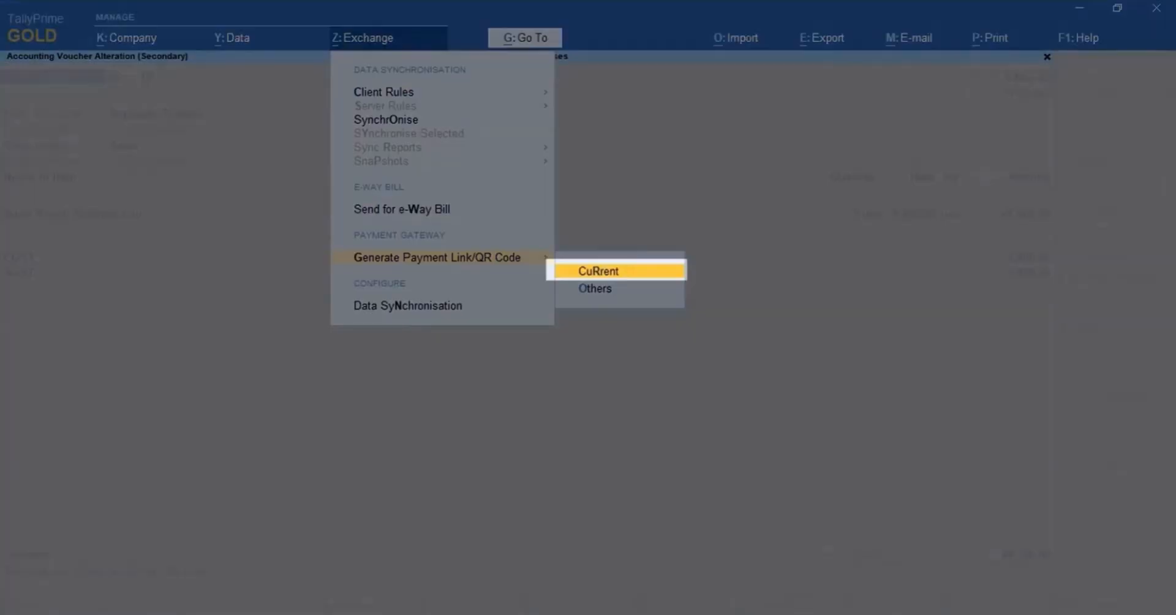
pyautogui.press('Return')
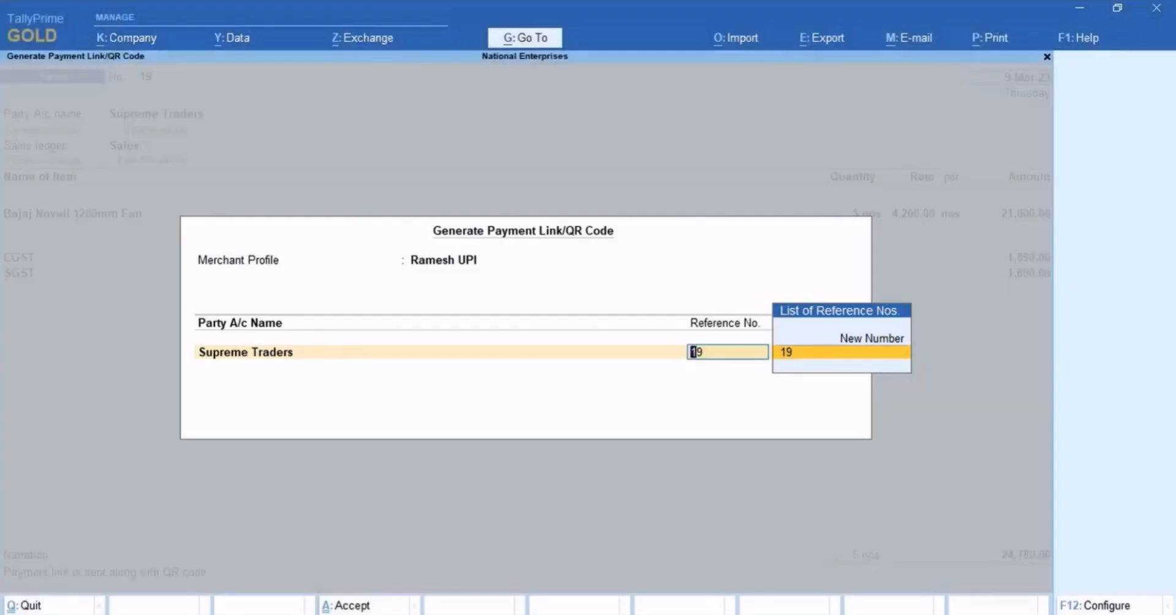
# Step: Examine the list of merchant profiles, keeping the newly created UPI profile for the payment request
pyautogui.press('BackSpace')
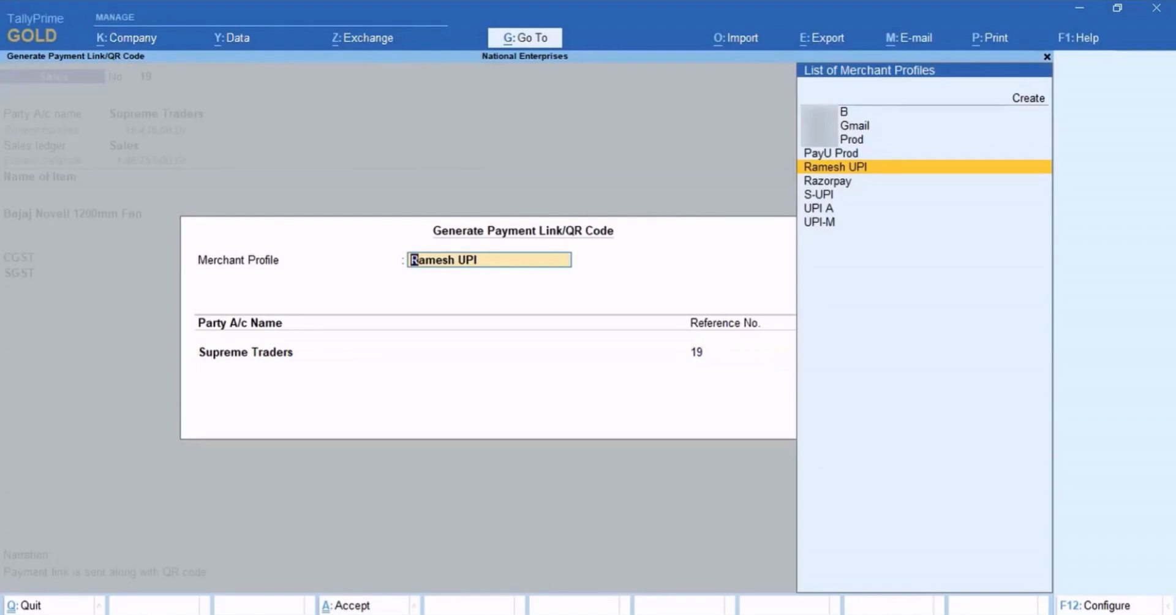
pyautogui.press('Up')
pyautogui.press('Up')
pyautogui.press('Up')
pyautogui.press('Up')
pyautogui.press('Down')
pyautogui.press('Down')
pyautogui.press('Down')
pyautogui.press('Down')
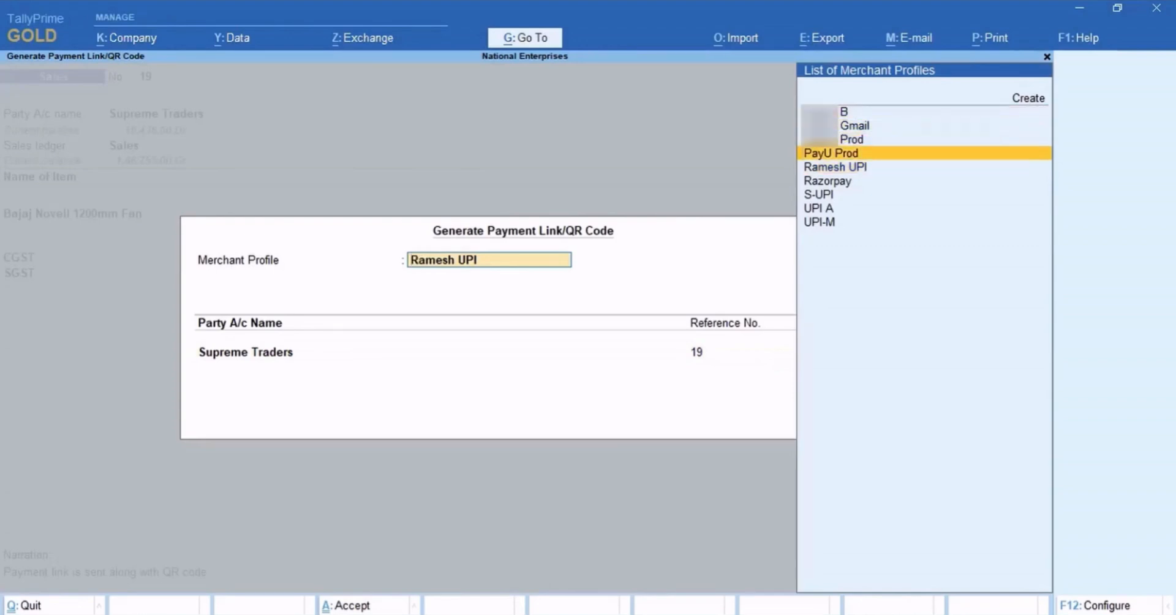
pyautogui.press('Return')
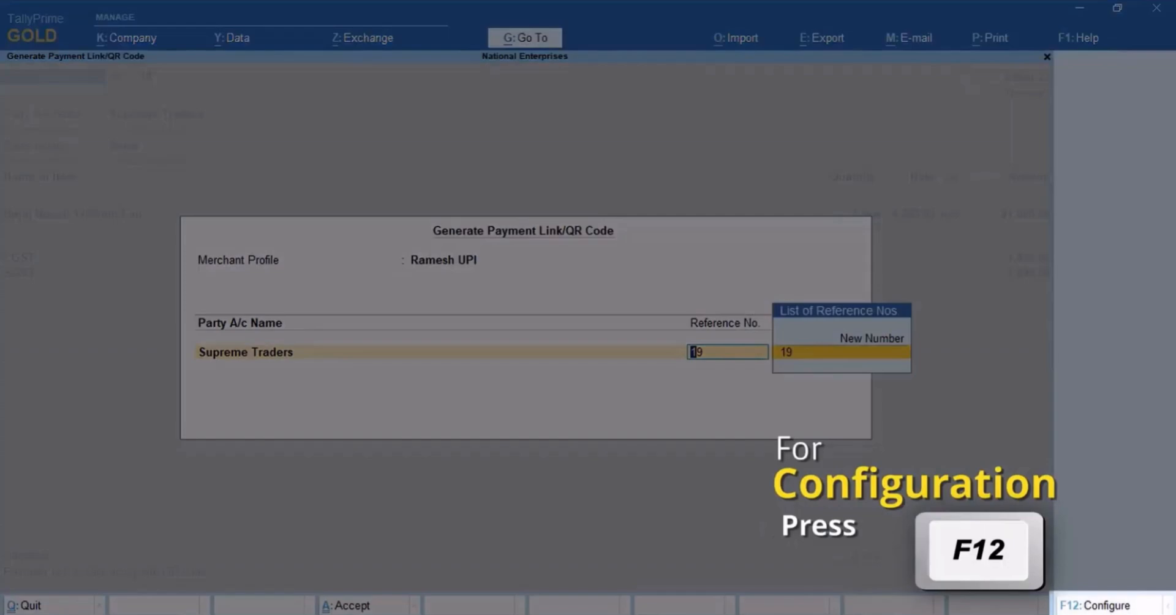
# Step: Configure the payment link/QR code form to show remarks
pyautogui.press('F12')
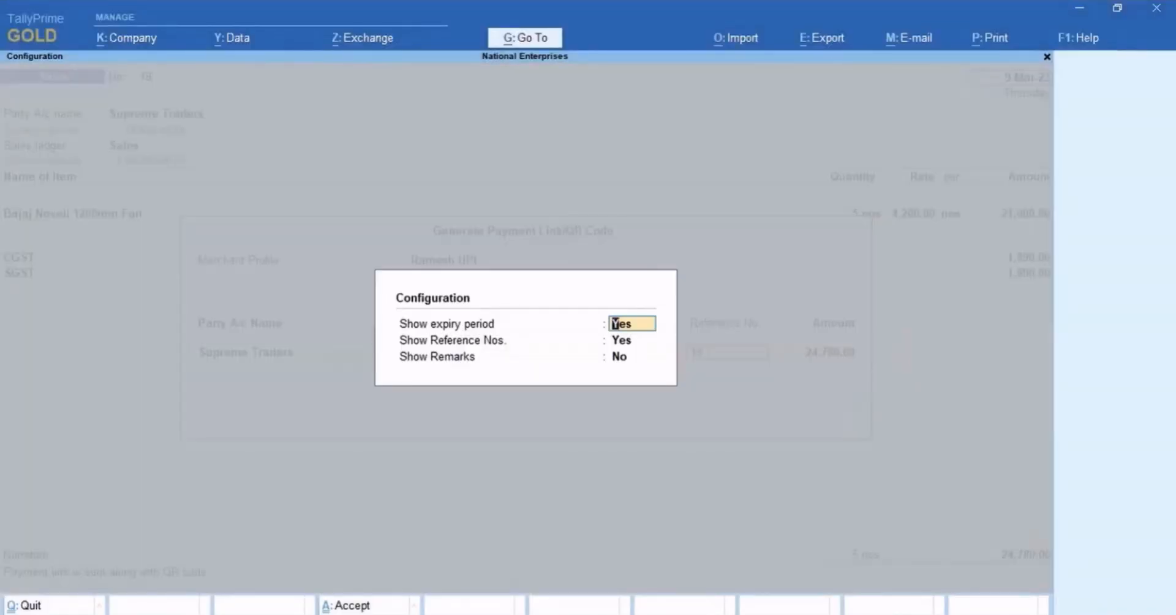
pyautogui.press('Return')
pyautogui.press('Return')
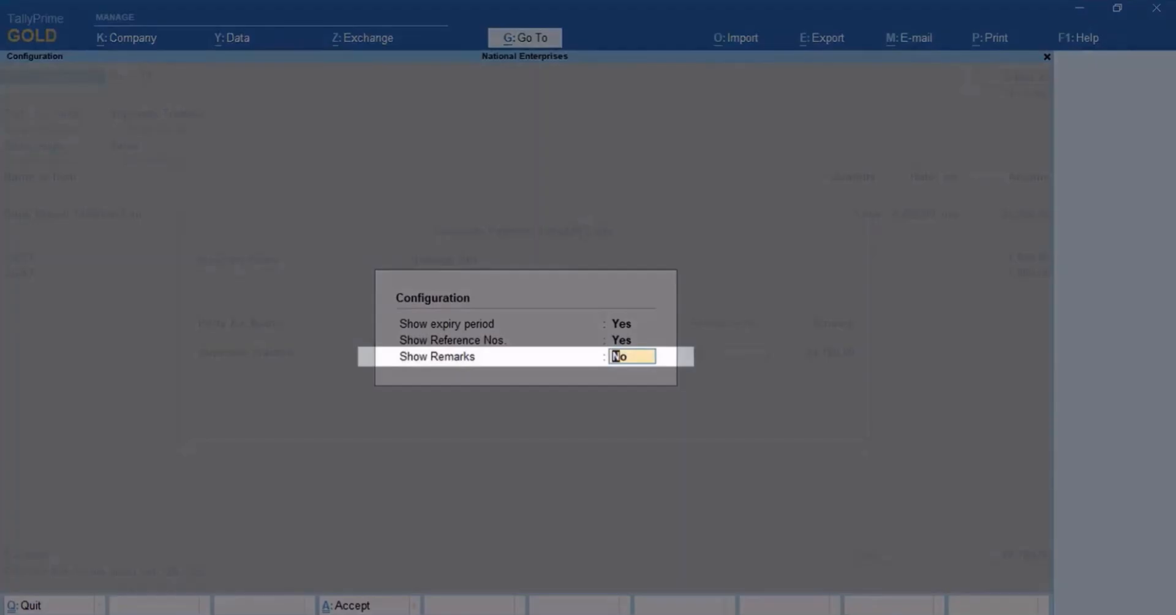
pyautogui.write('y')
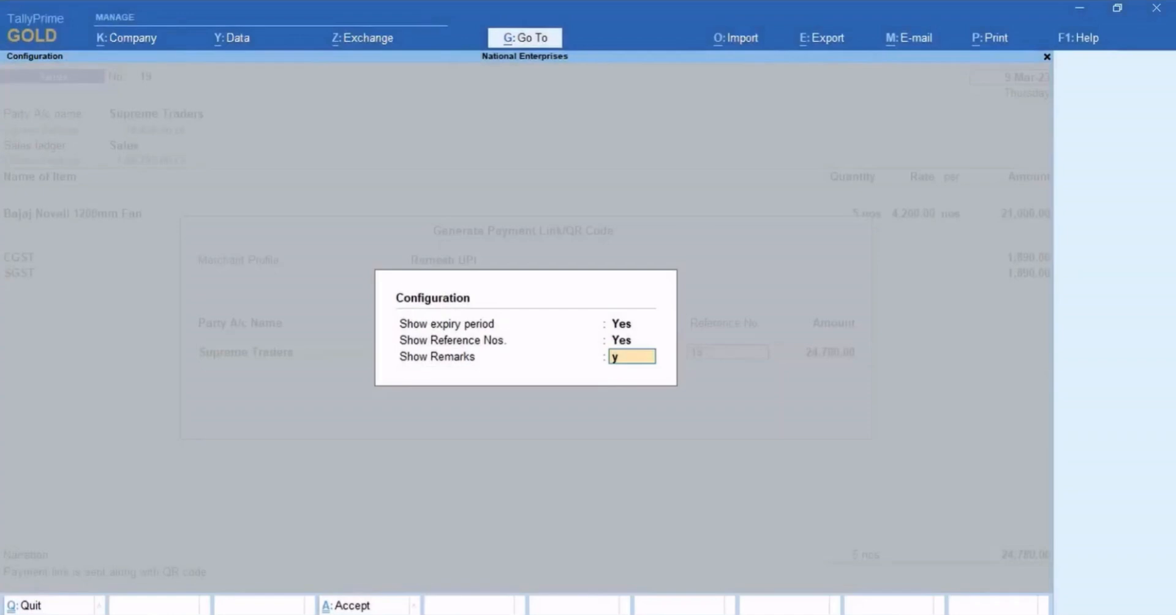
pyautogui.press('Return')
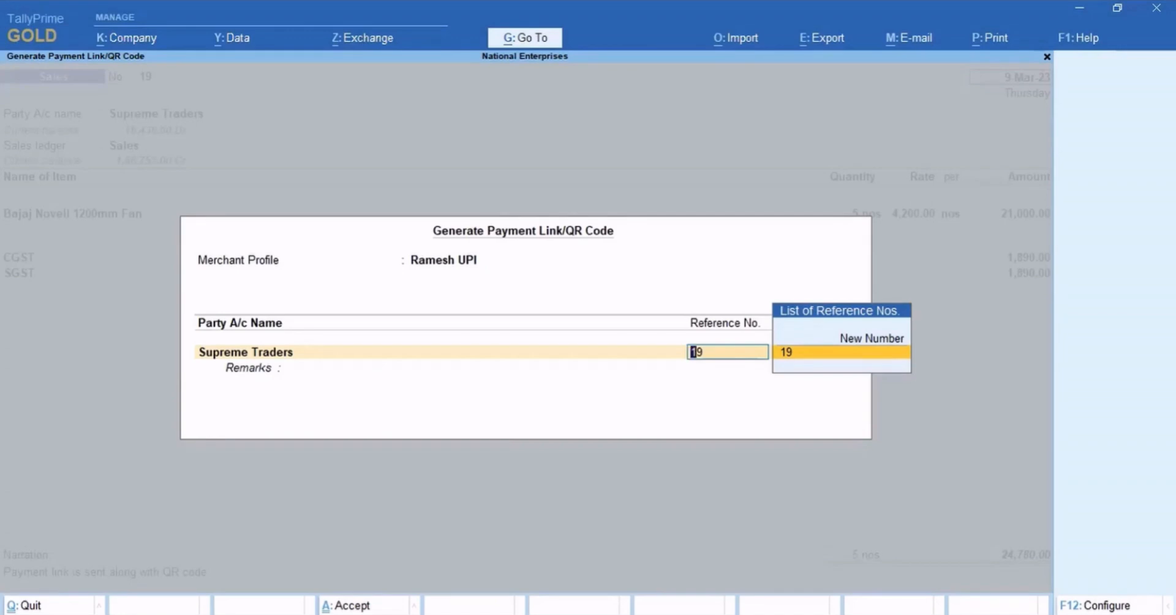
pyautogui.press('Up')
pyautogui.press('Return')
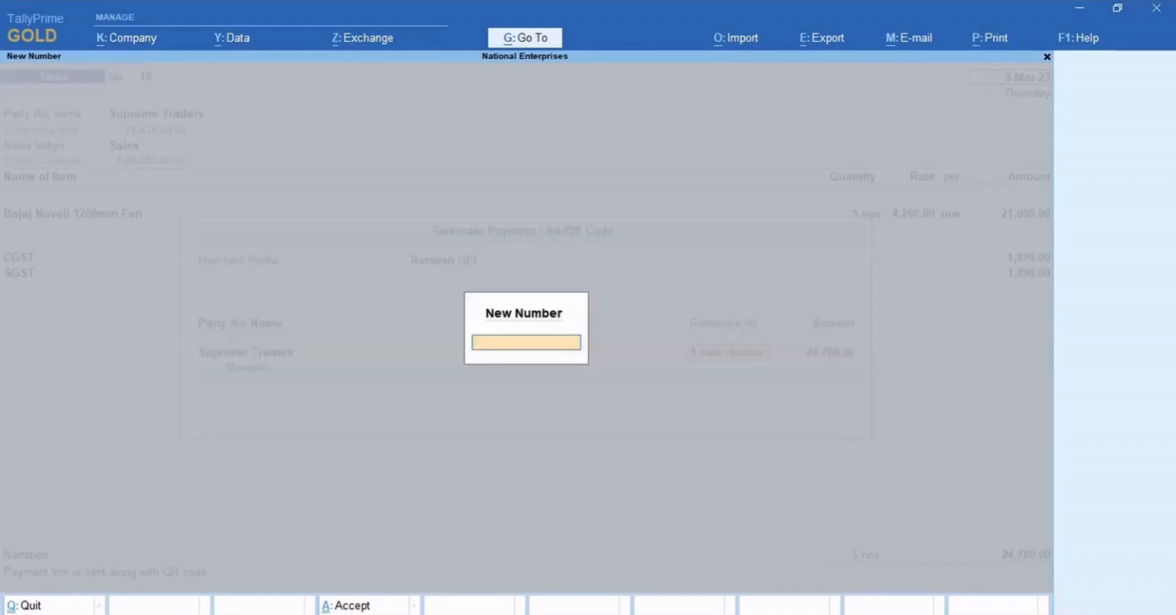
pyautogui.press('Return')
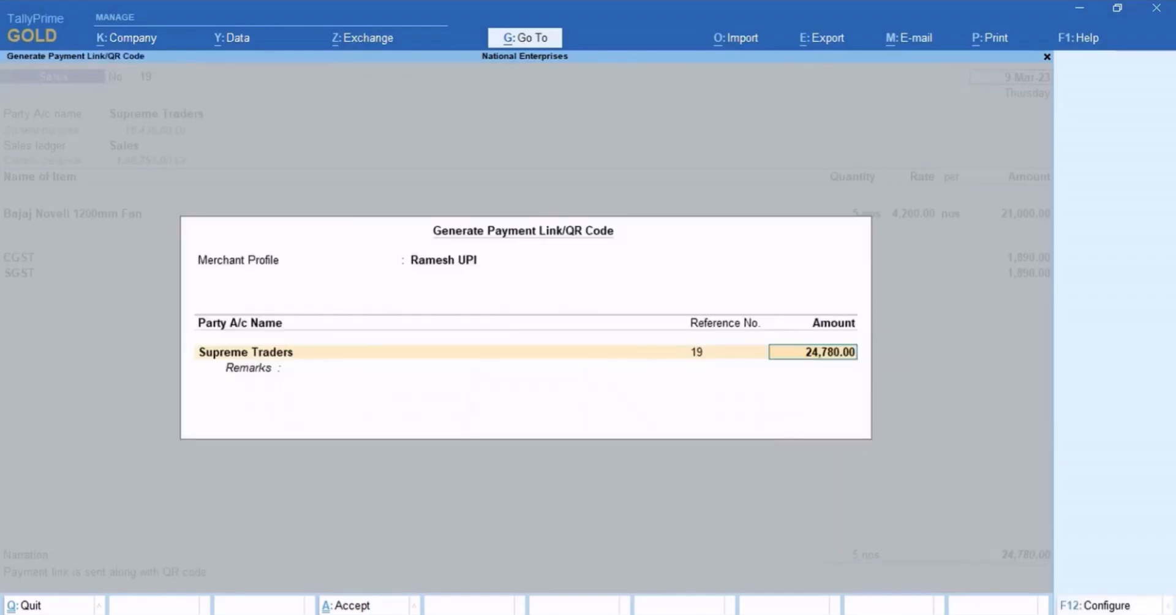
# Step: Accept the amount for Supreme Traders and enter the remark "Payment to be made before 15th"
pyautogui.press('Return')
pyautogui.write('Payment to be made')
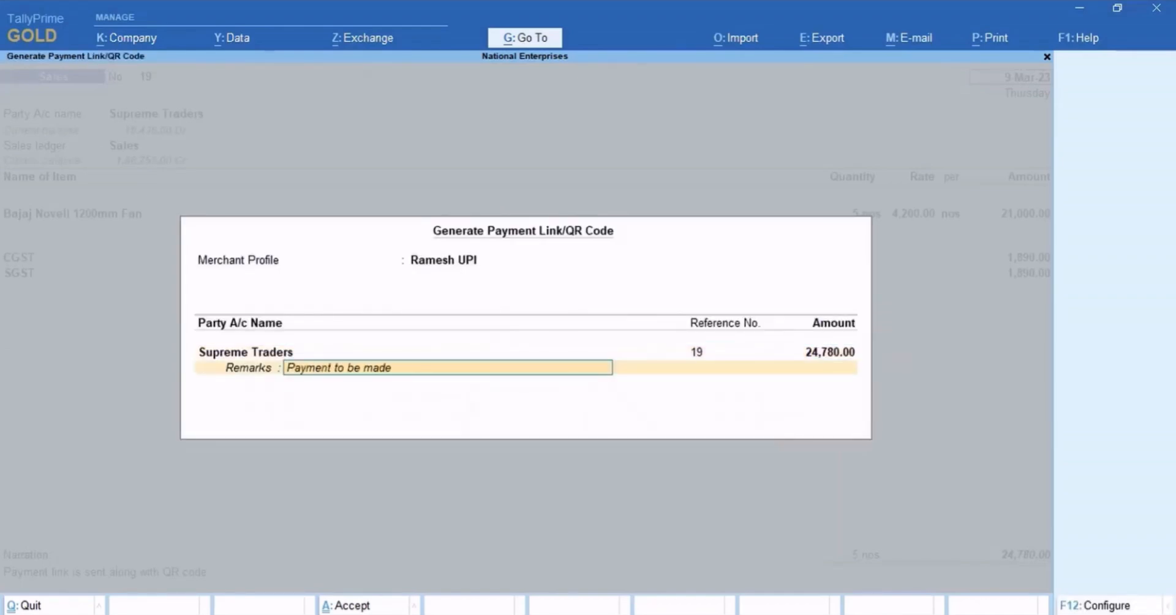
pyautogui.write(' before 15th')
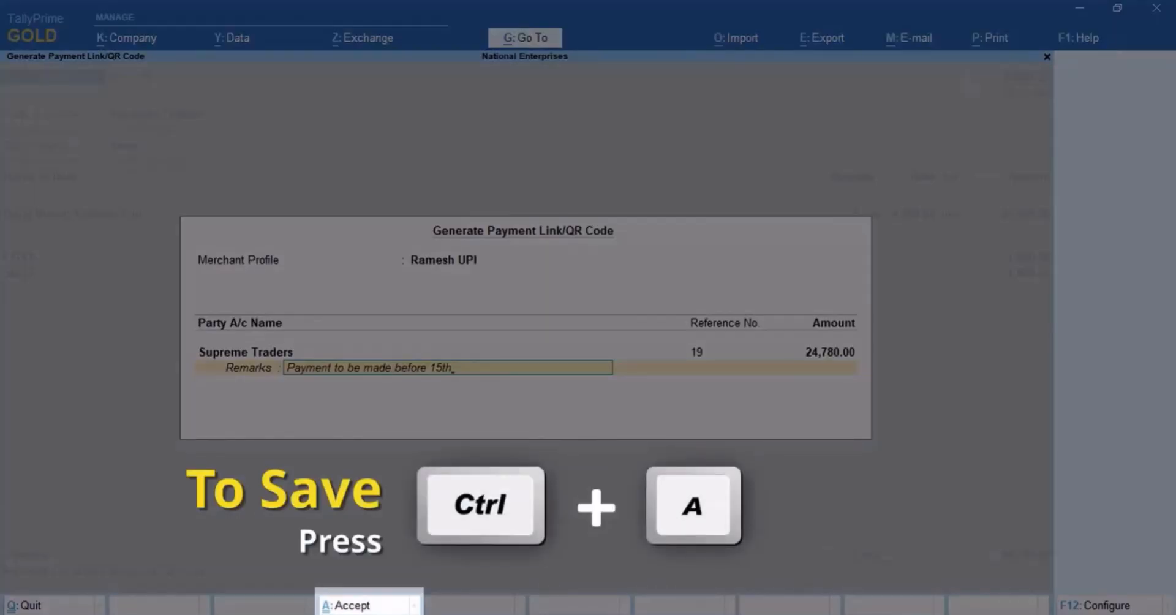
# Step: Save the payment request for Supreme Traders and generate its QR code
pyautogui.hotkey('ctrl', 'a')
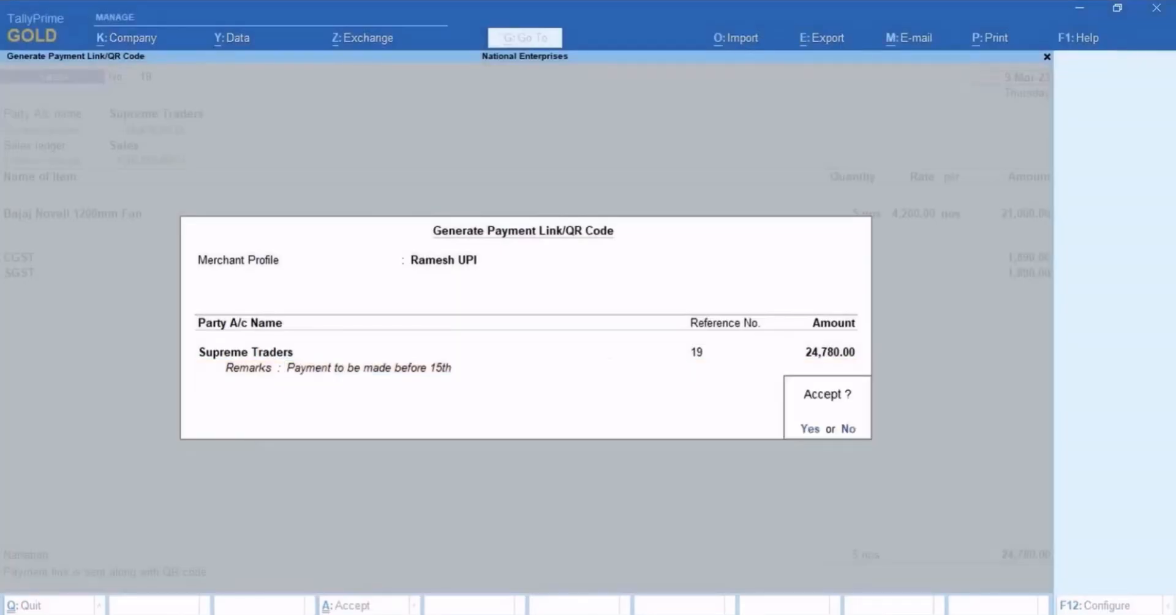
pyautogui.press('Return')
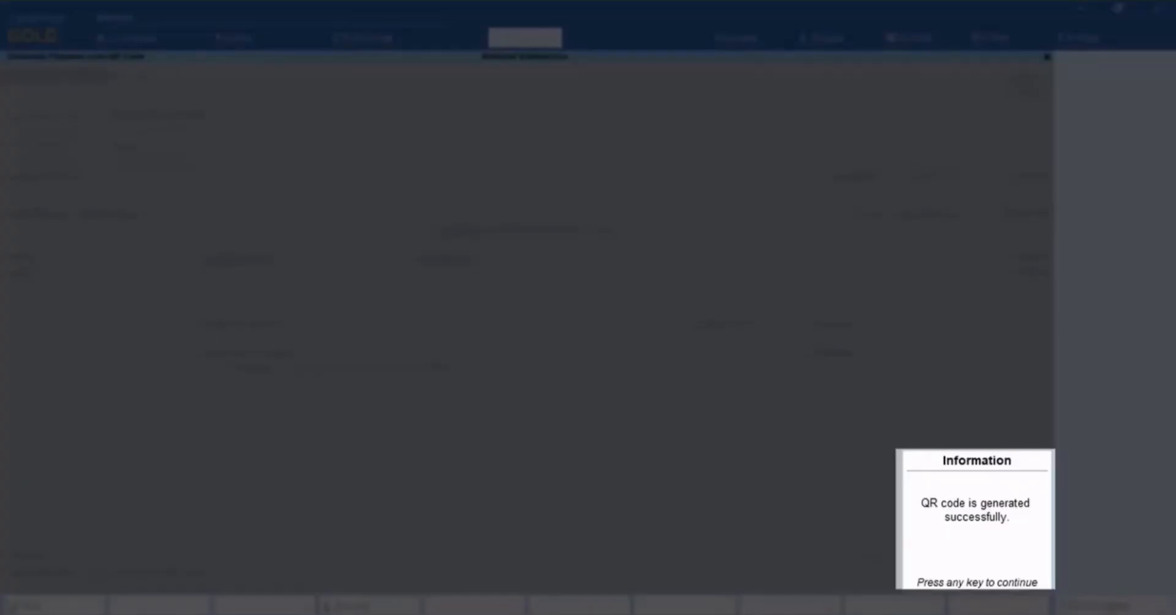
pyautogui.press('Return')
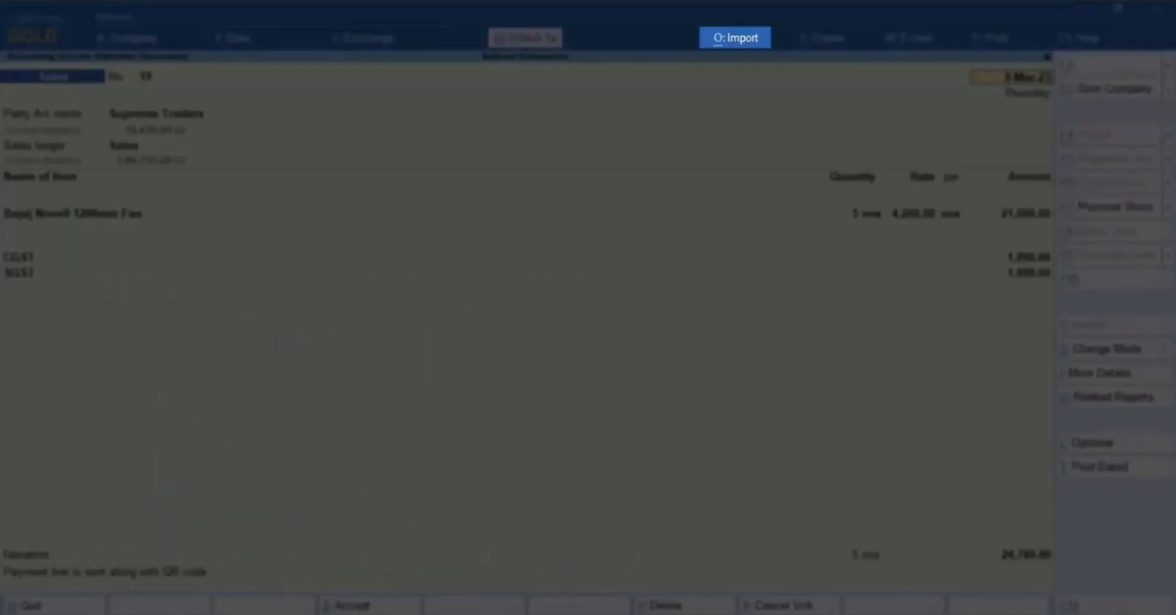
# Step: View the voucher's Payment Link/QR Code related report and examine the QR code details
pyautogui.hotkey('ctrl', 'o')
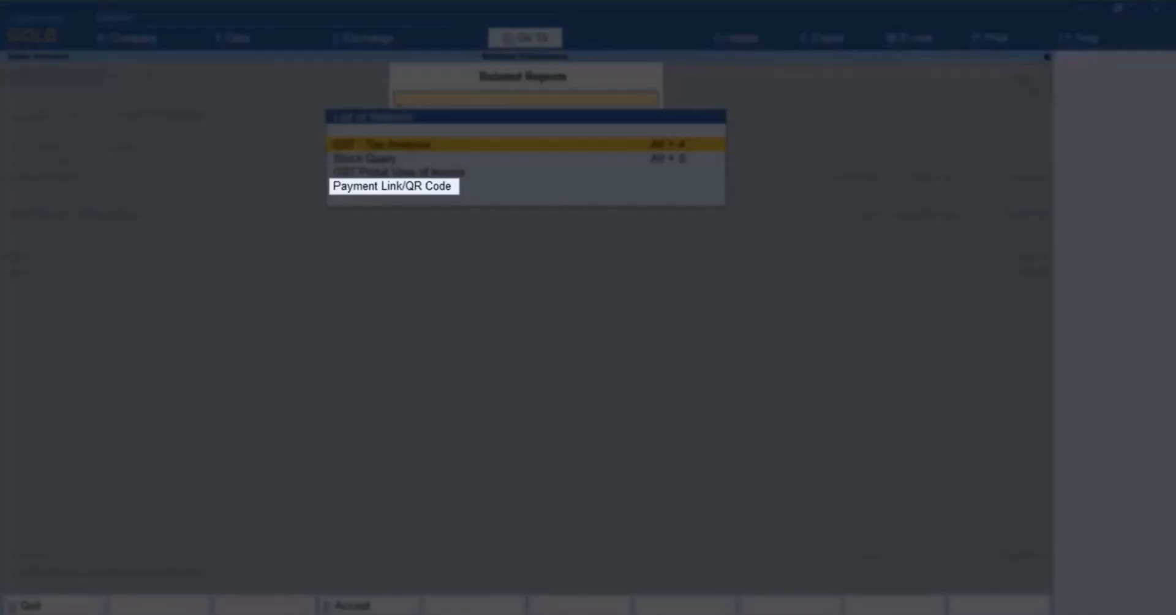
pyautogui.press('Down')
pyautogui.press('Down')
pyautogui.press('Down')
pyautogui.press('Return')
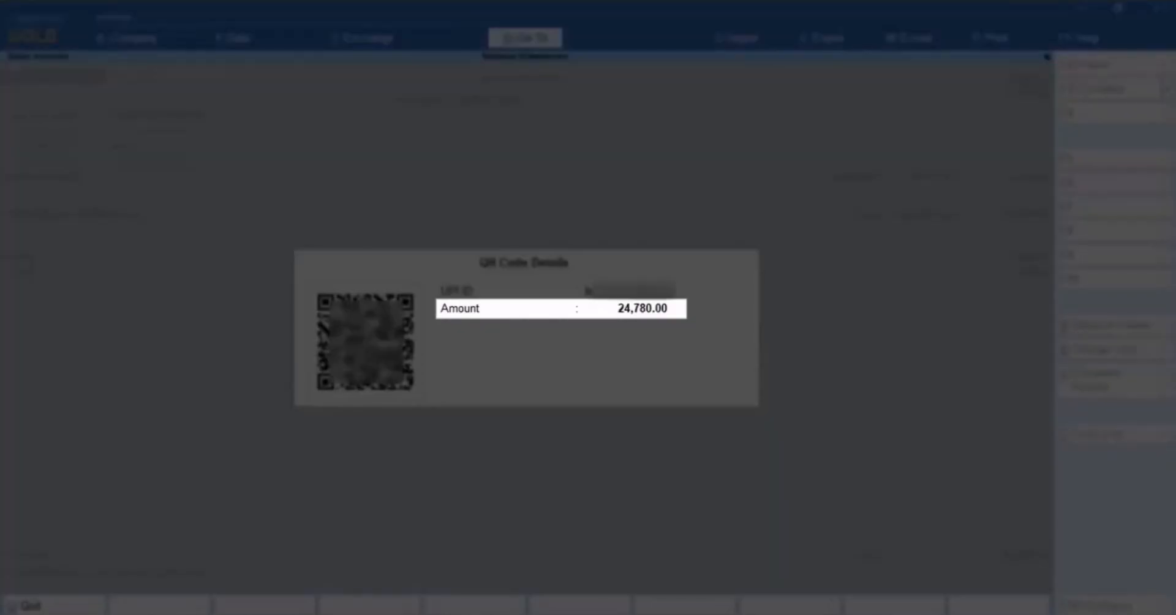
pyautogui.press('Escape')
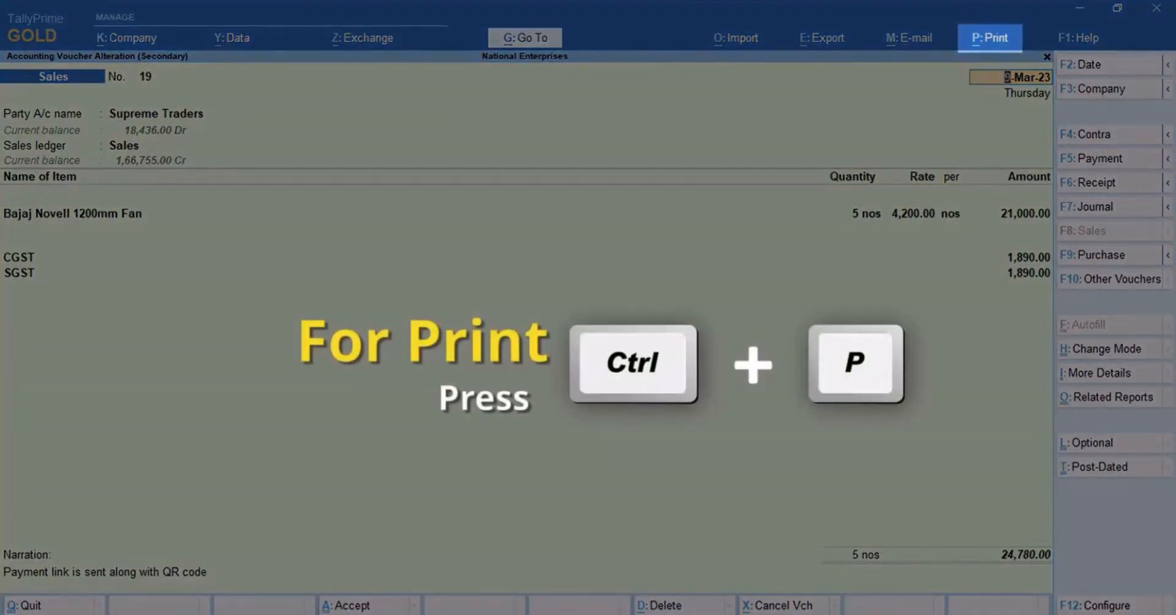
# Step: Configure printing of the sales invoice with Method of Payment Request set to QR Code
pyautogui.hotkey('ctrl', 'p')
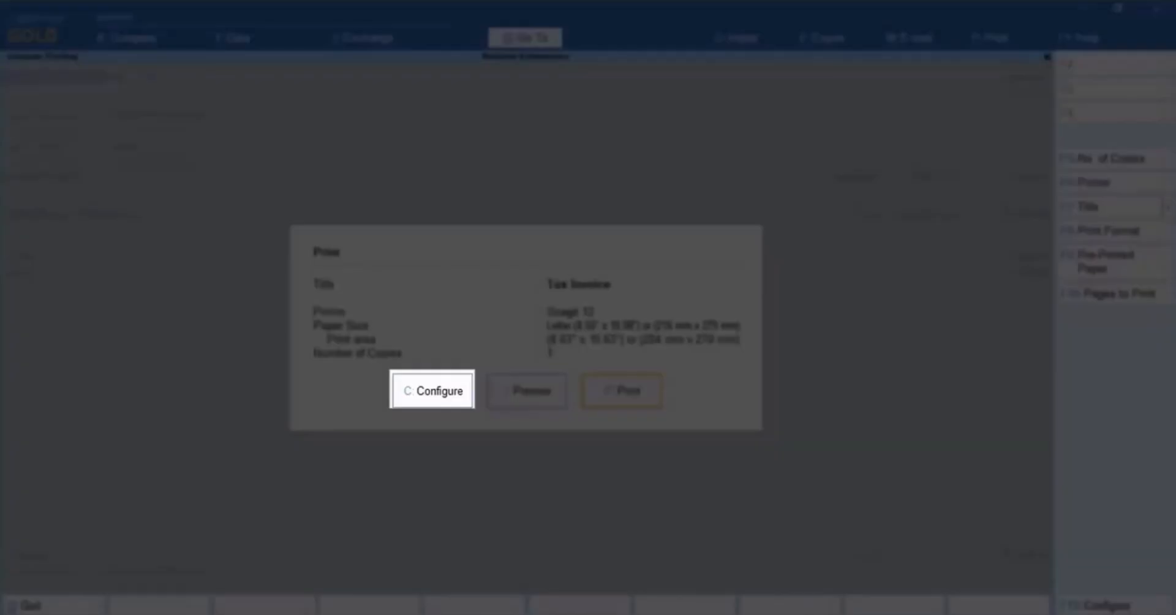
pyautogui.press('c')
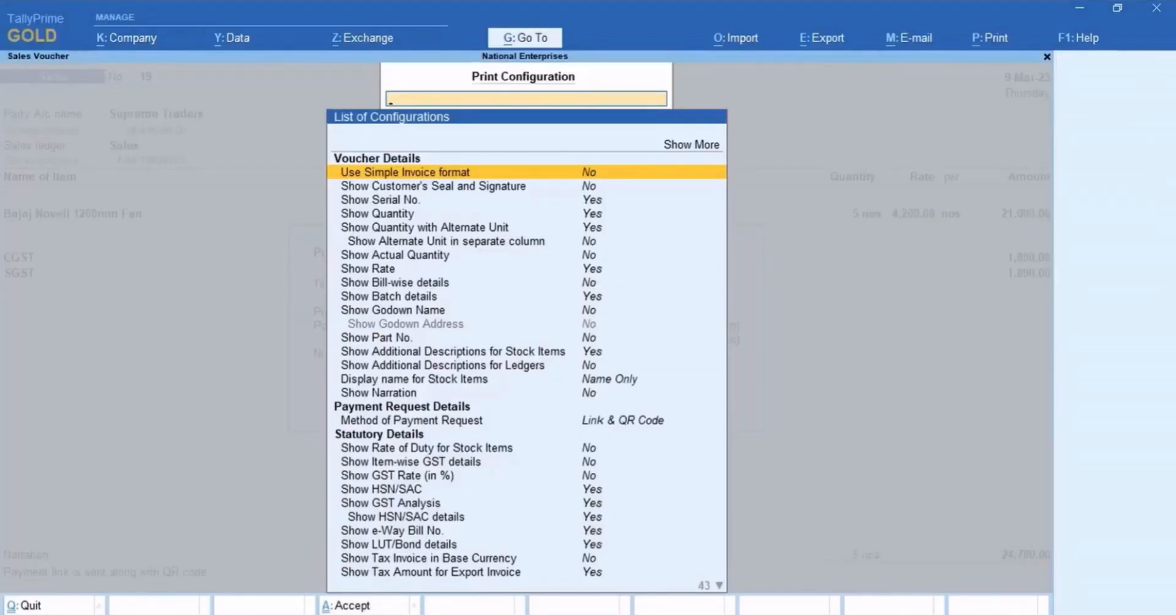
pyautogui.write('Met')
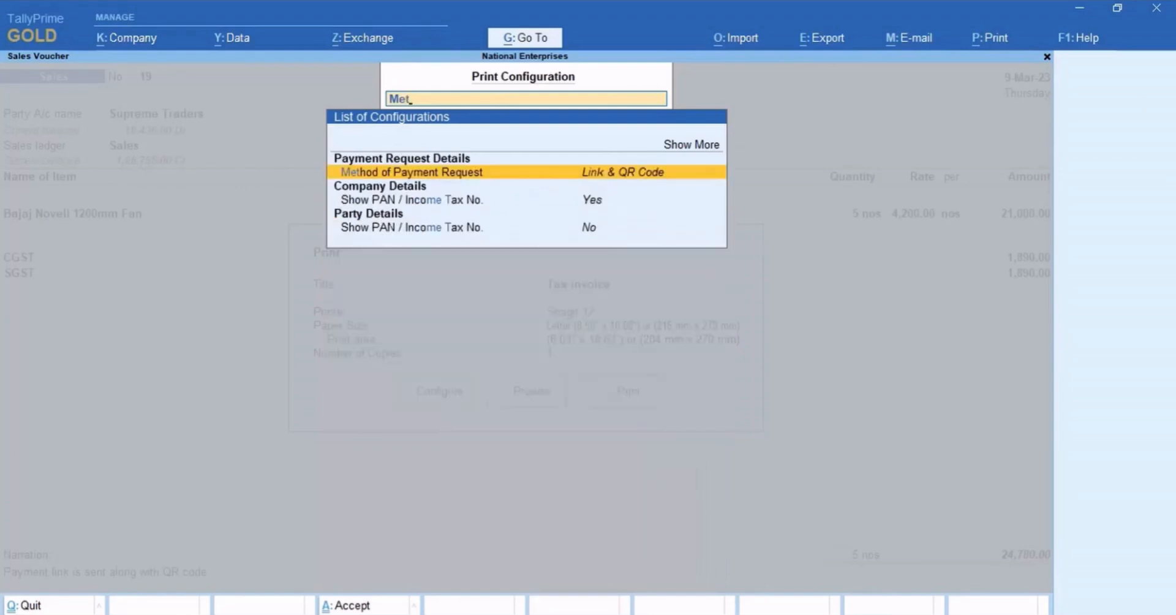
pyautogui.press('Return')
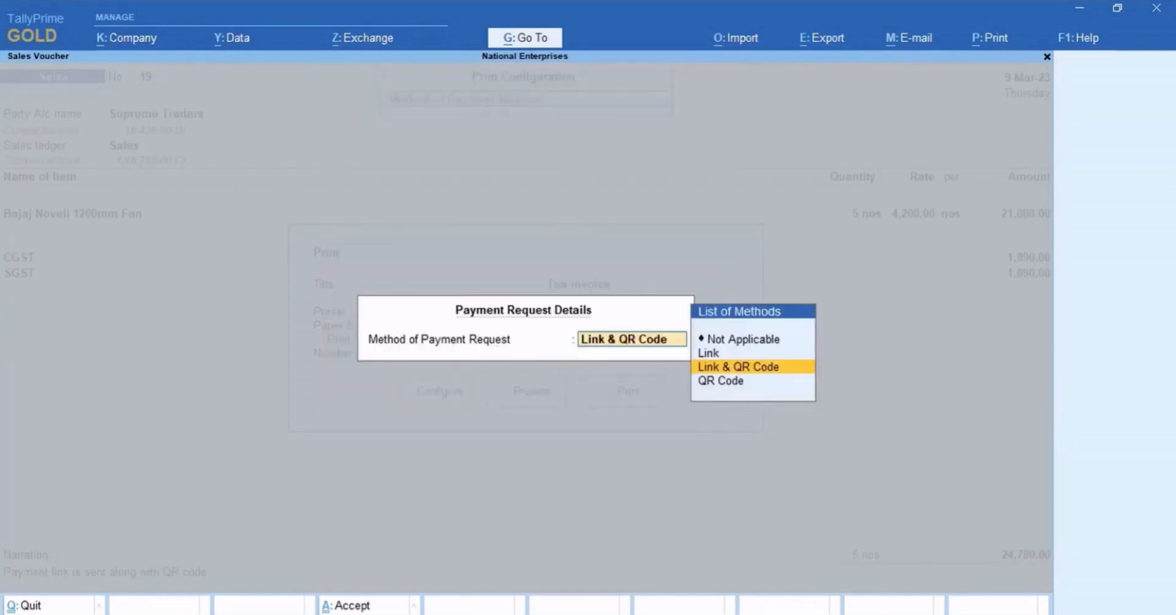
pyautogui.press('Down')
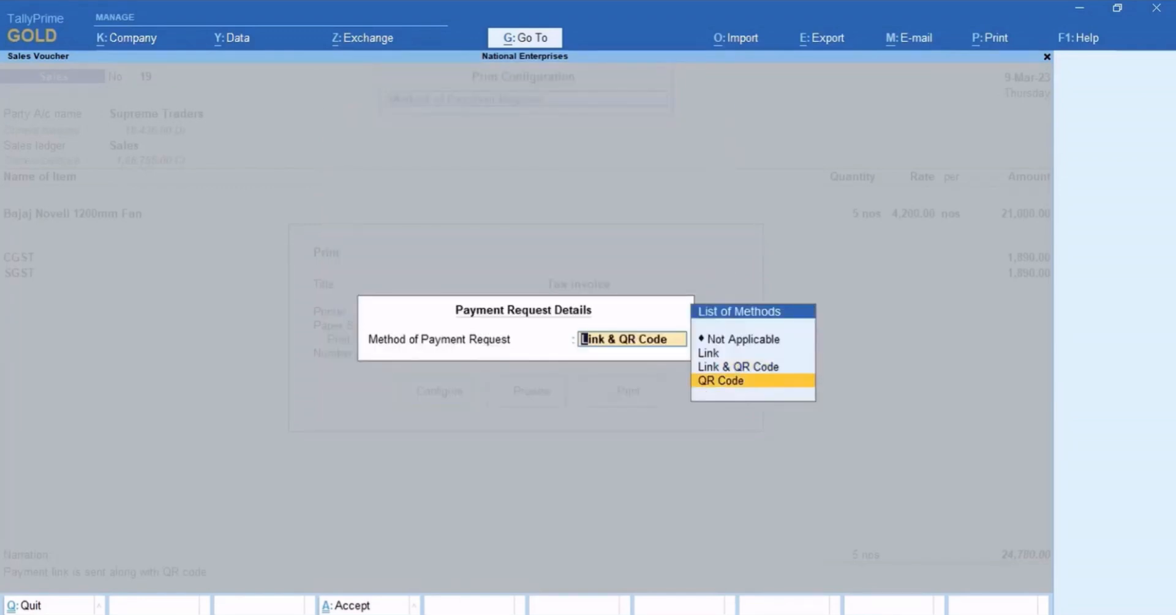
pyautogui.press('Return')
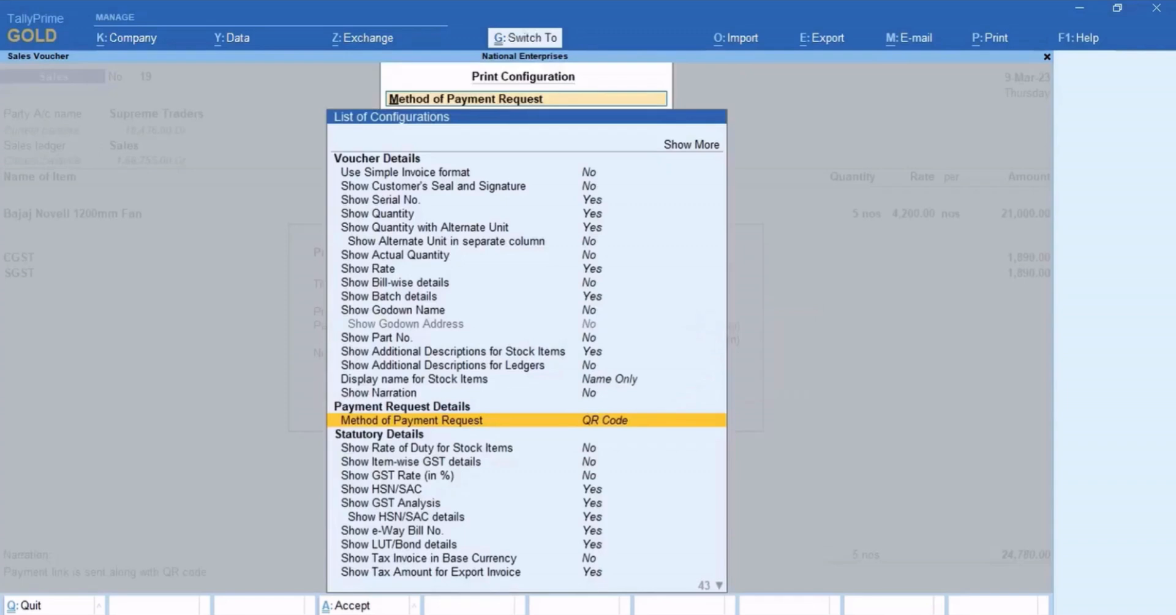
pyautogui.hotkey('ctrl', 'a')
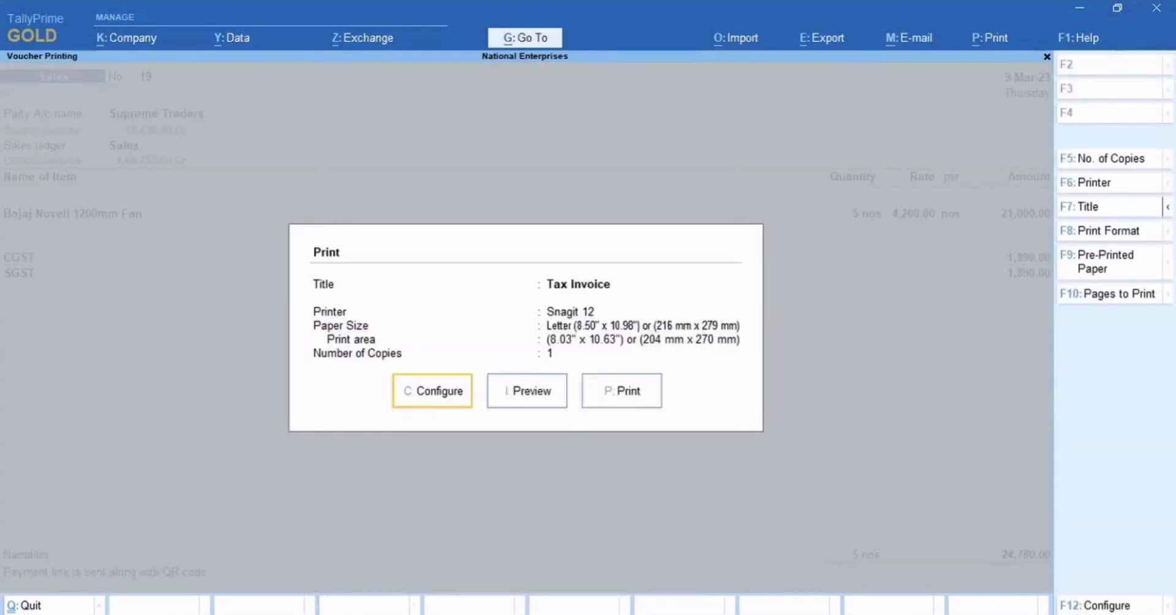
# Step: Preview the tax invoice enlarged and examine it down to the payment QR code
pyautogui.press('i')
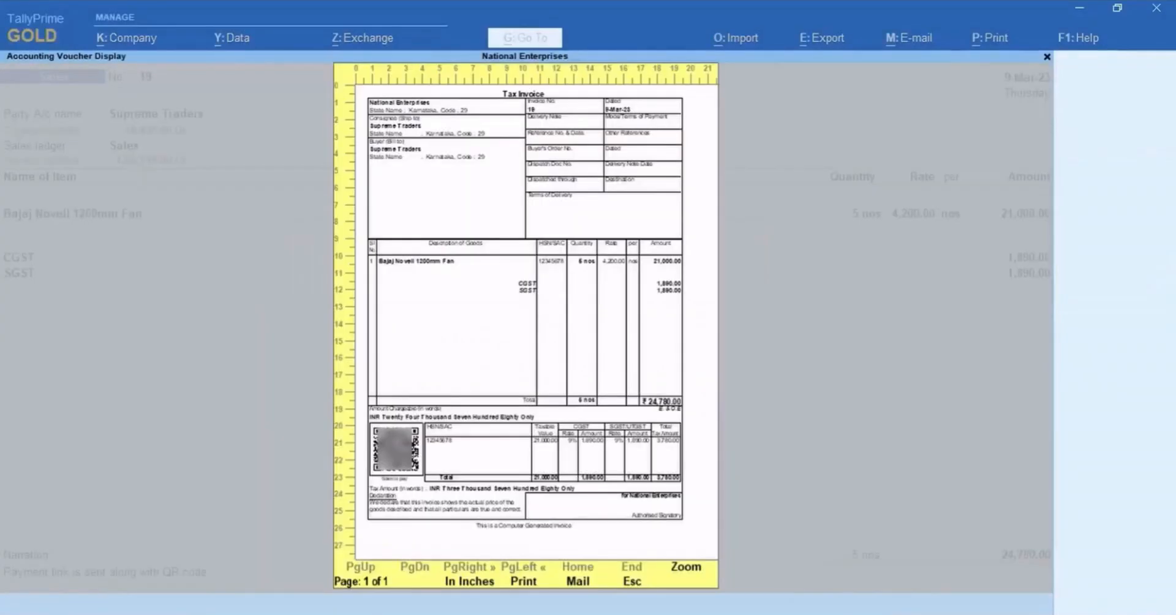
pyautogui.hotkey('alt', 'z')
pyautogui.press('Down')
pyautogui.press('Down')
pyautogui.press('Down')
pyautogui.press('Down')
pyautogui.press('Down')
pyautogui.press('Down')
pyautogui.press('Down')
pyautogui.press('Down')
pyautogui.press('Down')
pyautogui.press('Down')
pyautogui.press('Down')
pyautogui.press('Down')
pyautogui.press('Down')
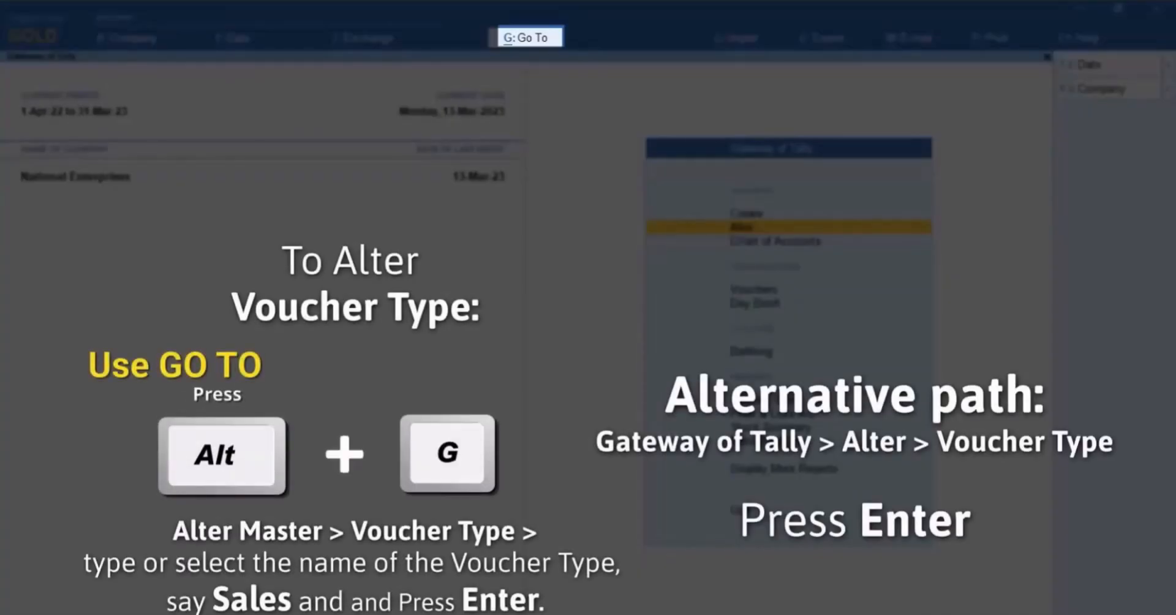
# Step: Go to master alteration and bring up the list of voucher types
pyautogui.hotkey('alt', 'g')
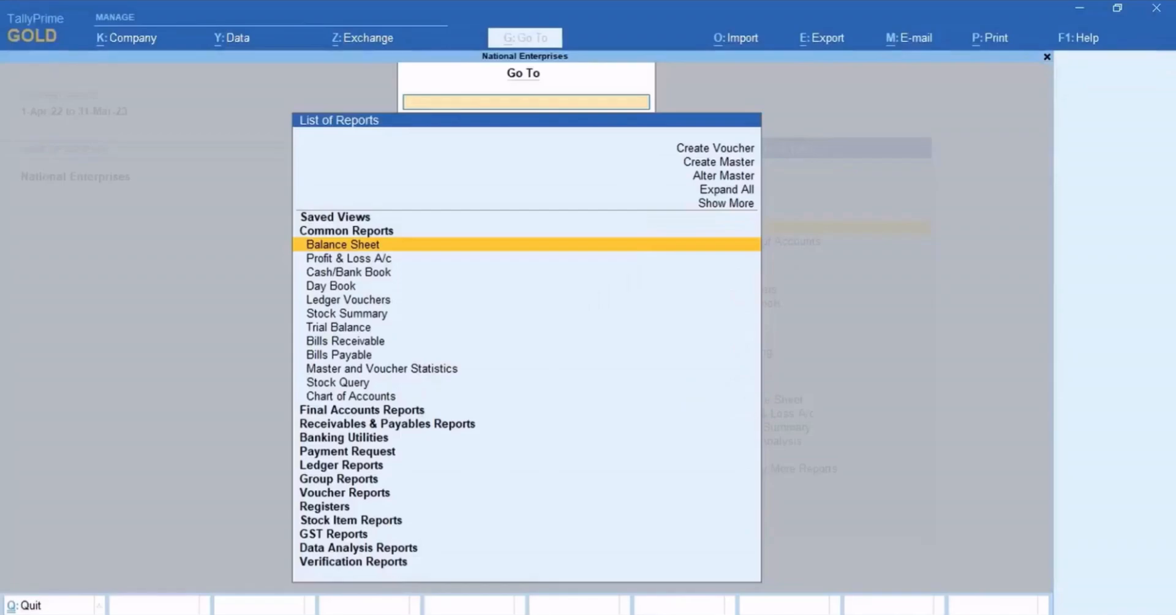
pyautogui.press('Up')
pyautogui.press('Up')
pyautogui.press('Up')
pyautogui.press('Up')
pyautogui.press('Up')
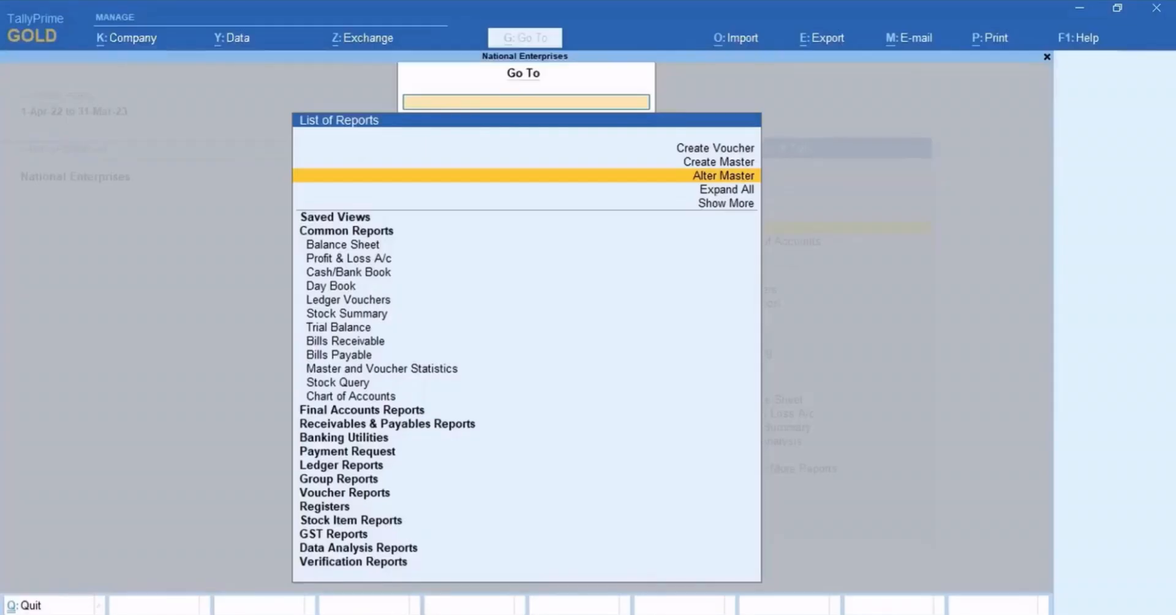
pyautogui.press('Return')
pyautogui.press('Down')
pyautogui.press('Down')
pyautogui.press('Down')
pyautogui.press('Return')
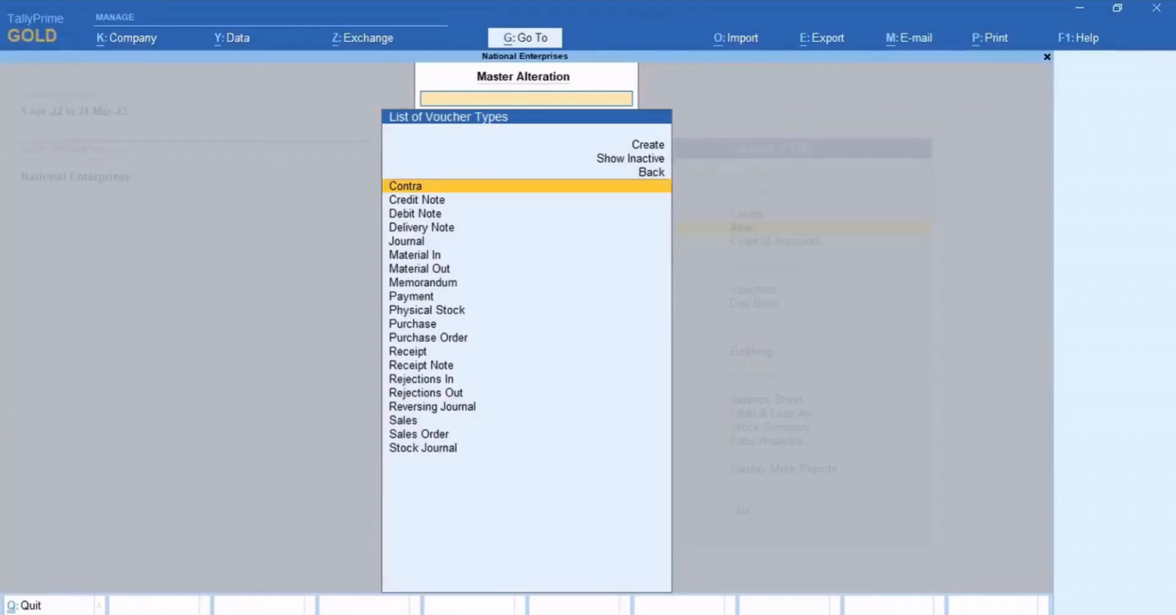
# Step: Open the Sales voucher type for alteration
pyautogui.press('Down')
pyautogui.press('Down')
pyautogui.press('Down')
pyautogui.press('Down')
pyautogui.press('Down')
pyautogui.press('Down')
pyautogui.press('Down')
pyautogui.press('Down')
pyautogui.press('Down')
pyautogui.press('Down')
pyautogui.press('Down')
pyautogui.press('Down')
pyautogui.press('Down')
pyautogui.press('Down')
pyautogui.press('Down')
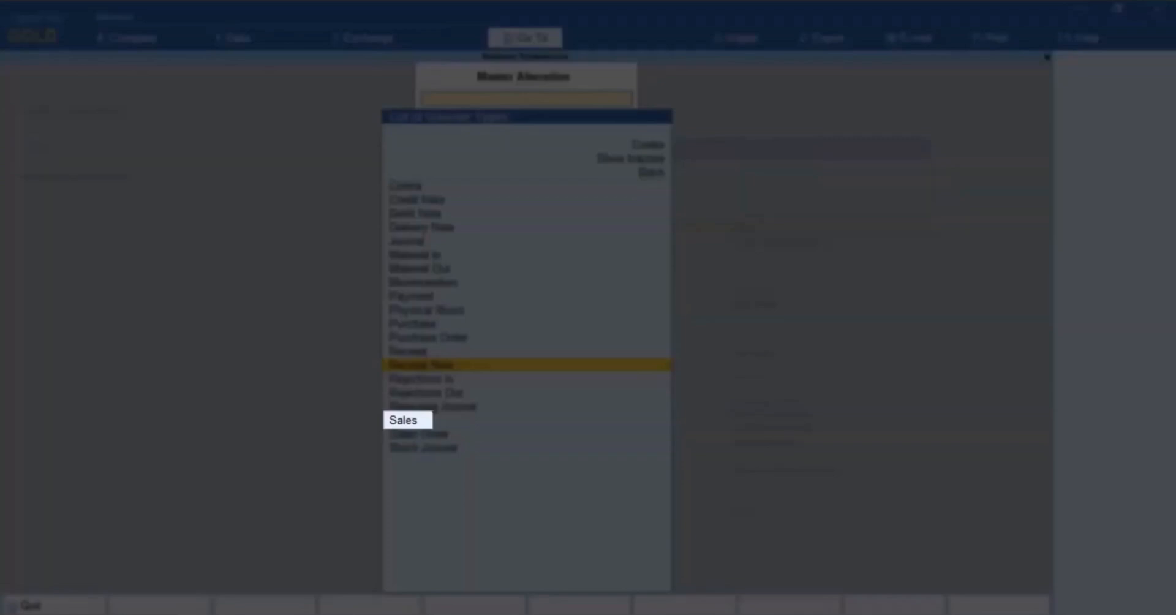
pyautogui.press('Down')
pyautogui.press('Down')
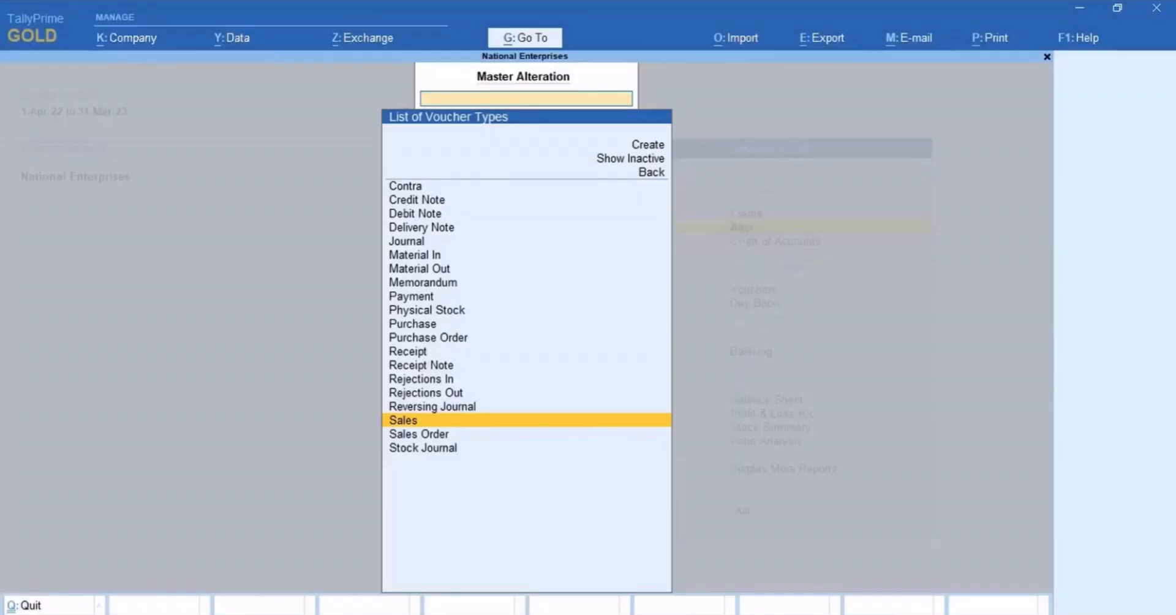
pyautogui.press('Return')
# Step: Set "Generate payment link/QR code after saving voucher" to Yes for the Sales voucher type, save it and leave master alteration
pyautogui.press('Return')
pyautogui.press('Return')
pyautogui.press('Return')
pyautogui.press('Return')
pyautogui.press('Return')
pyautogui.press('Return')
pyautogui.press('Return')
pyautogui.press('Return')
pyautogui.press('Return')
pyautogui.press('Return')
pyautogui.press('Return')
pyautogui.press('Return')
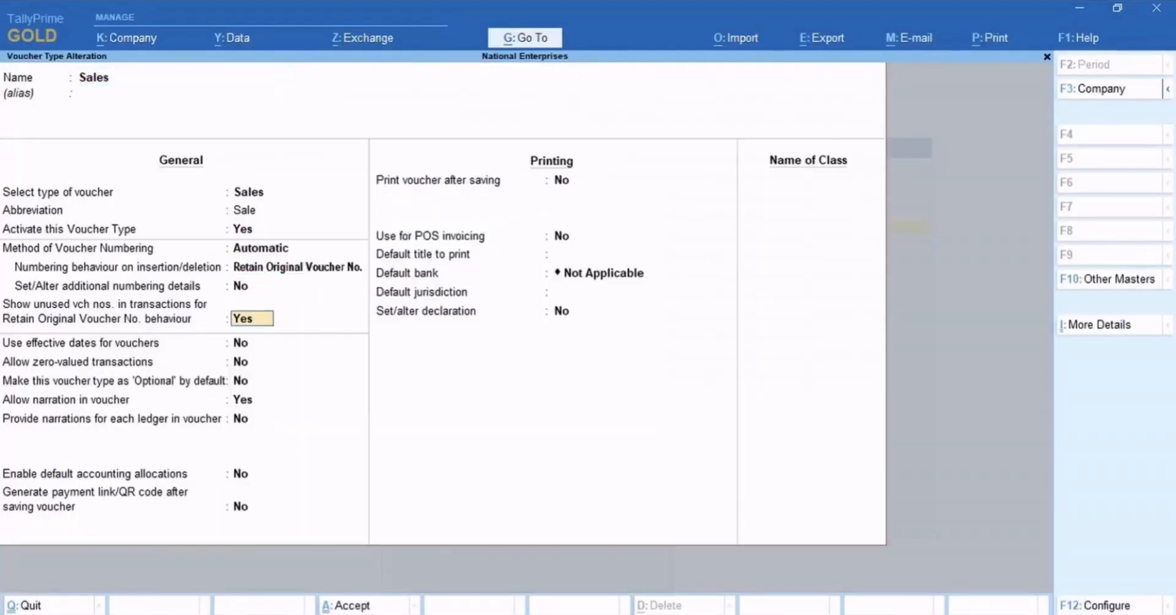
pyautogui.press('Return')
pyautogui.press('Return')
pyautogui.press('Return')
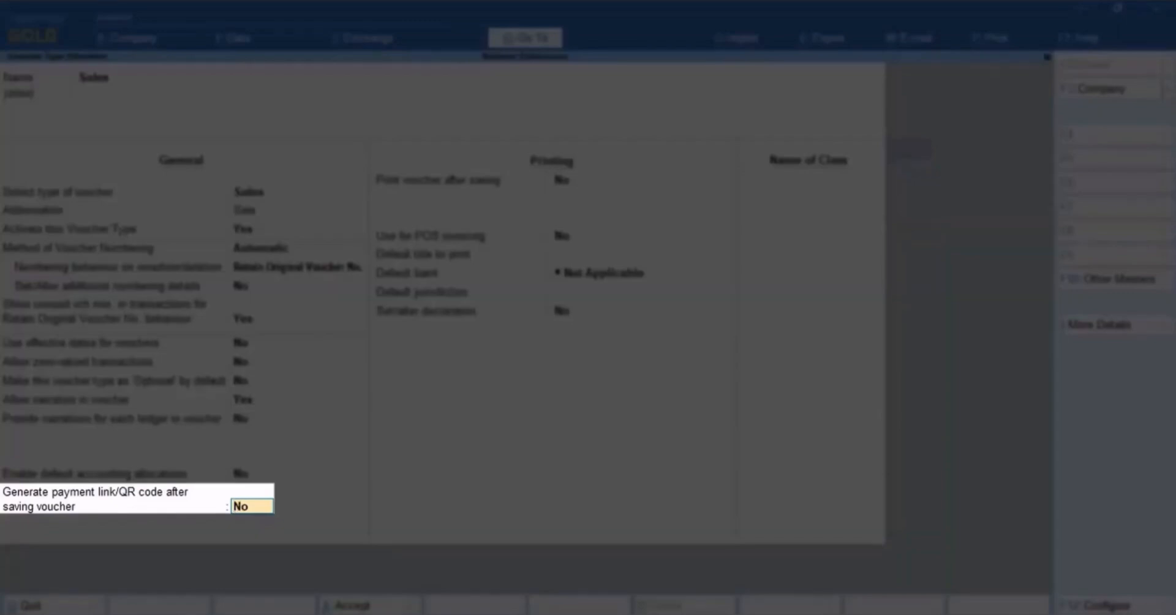
pyautogui.write('Yes')
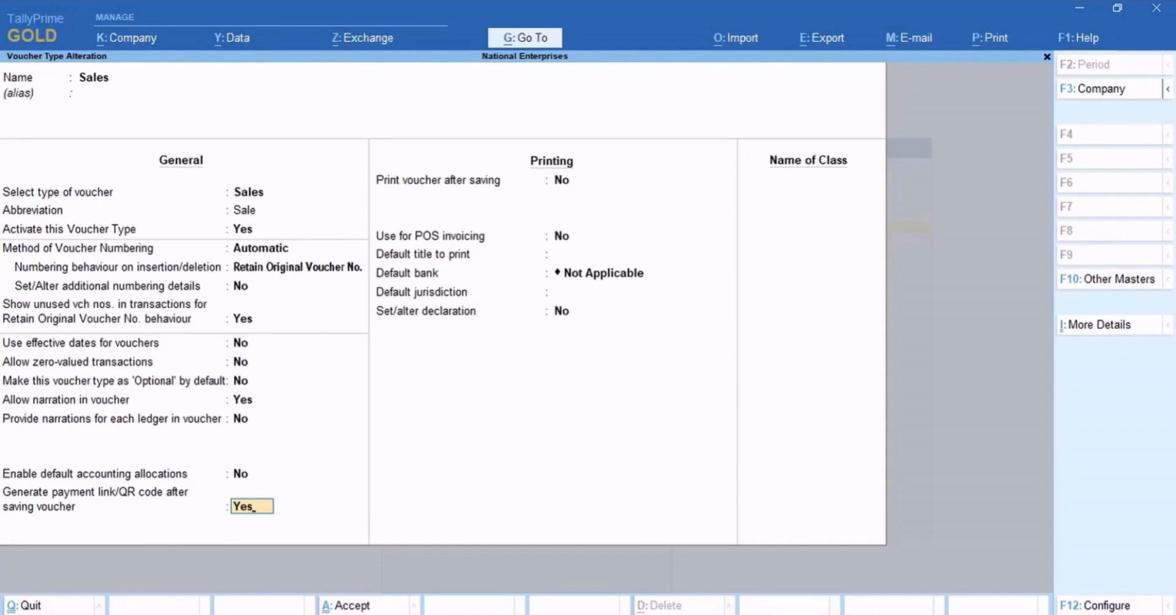
pyautogui.press('Return')
pyautogui.hotkey('ctrl', 'a')
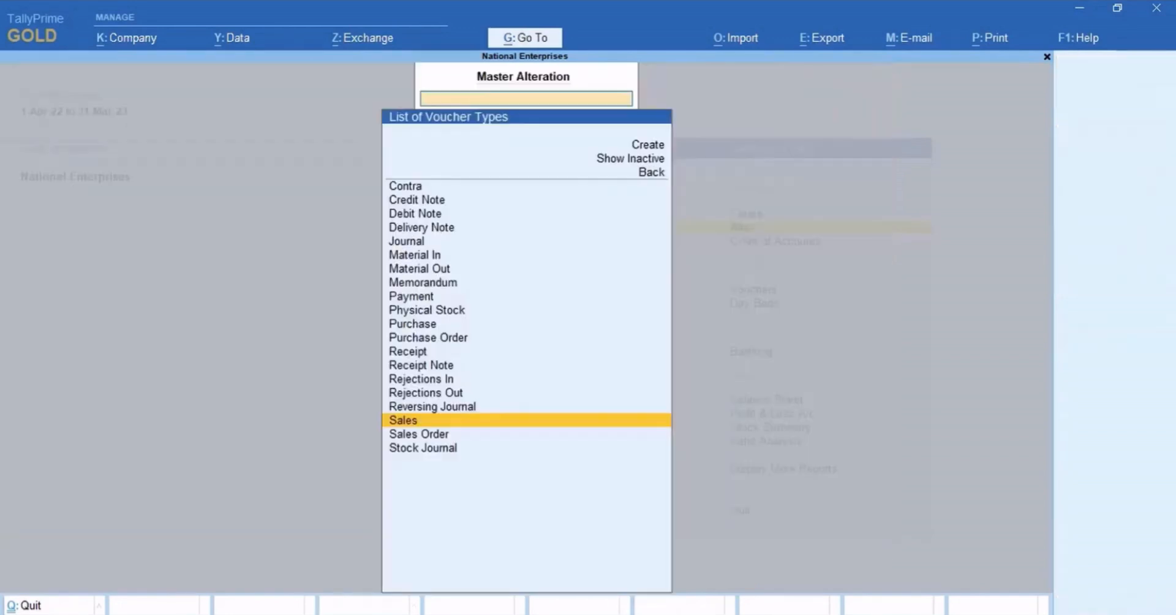
pyautogui.press('Escape')
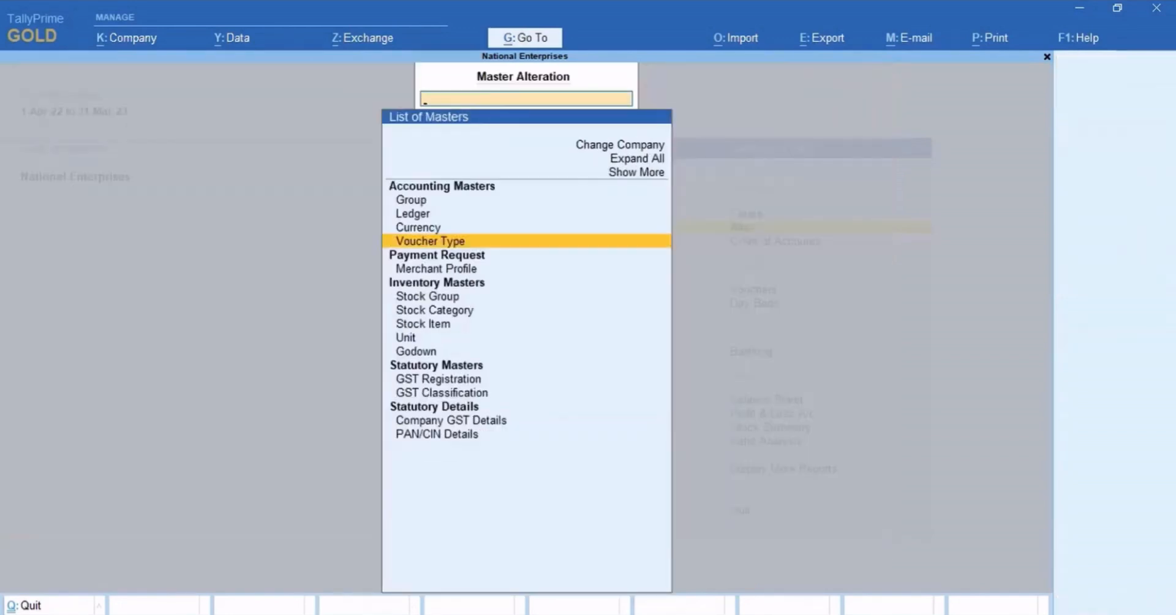
pyautogui.press('Escape')
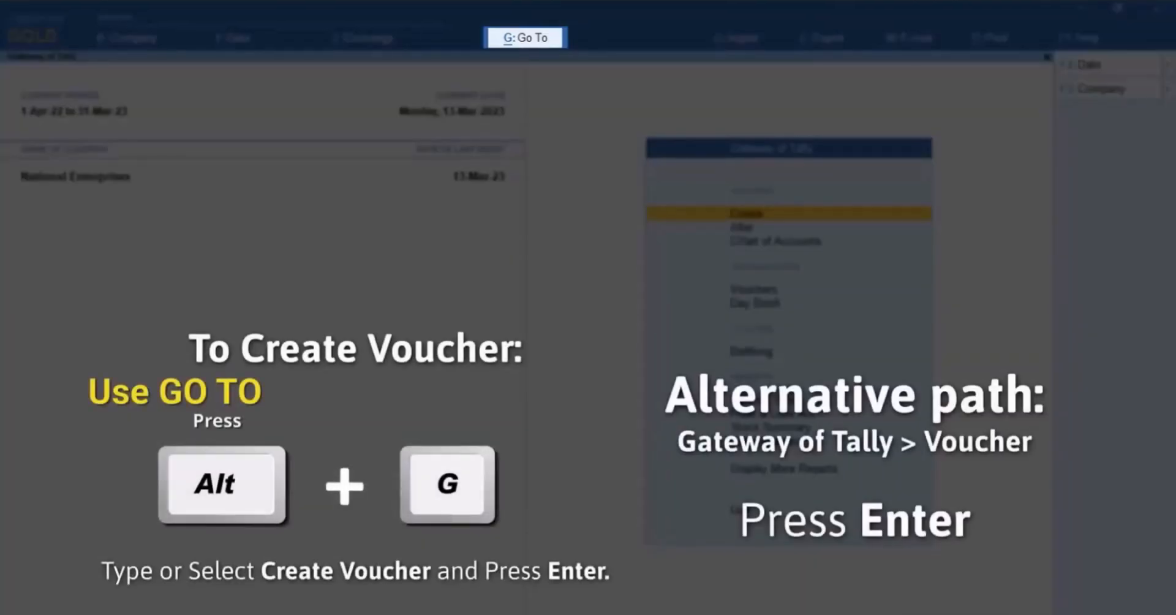
# Step: Start creating a new sales voucher
pyautogui.hotkey('alt', 'g')
pyautogui.press('Up')
pyautogui.press('Up')
pyautogui.press('Up')
pyautogui.press('Up')
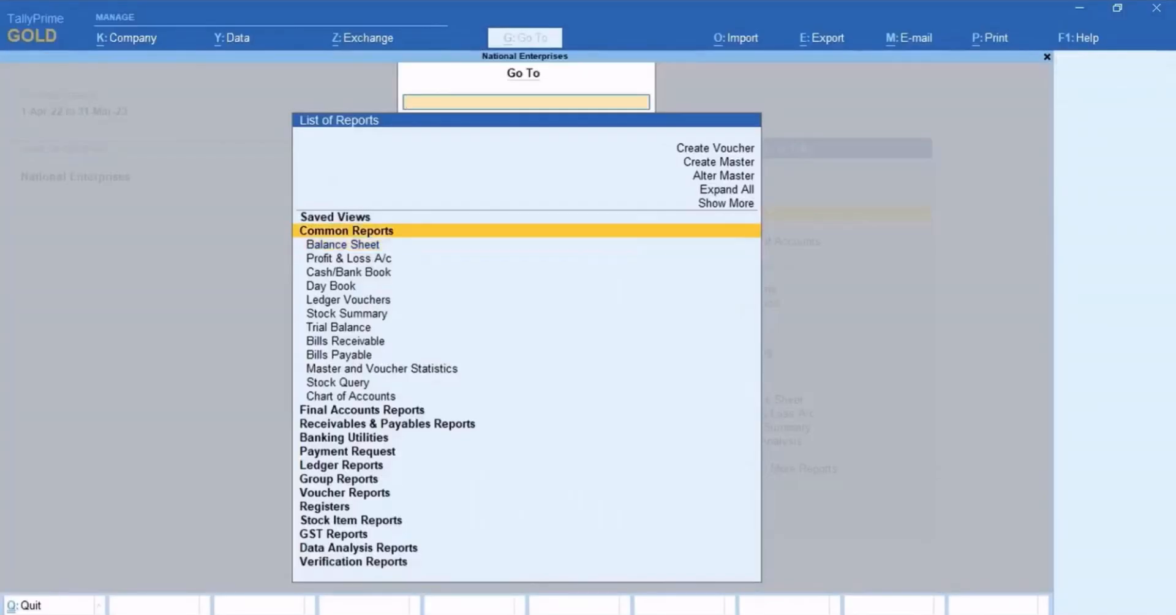
pyautogui.press('Up')
pyautogui.press('Up')
pyautogui.press('Up')
pyautogui.press('Return')
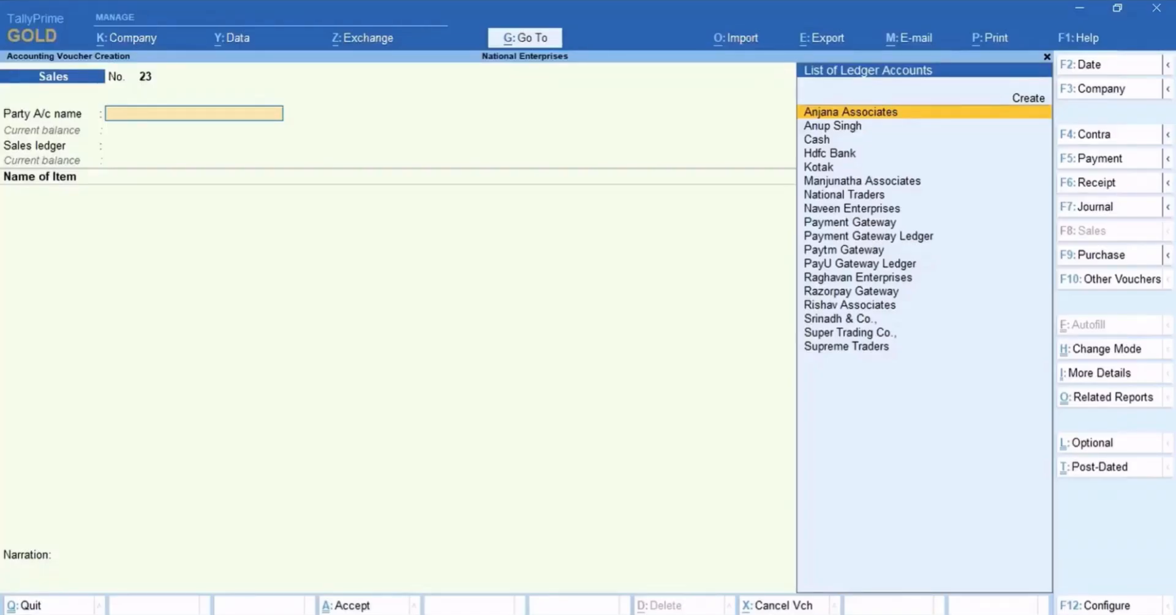
# Step: Choose Naveen Enterprises as the party account and Sales as the sales ledger
pyautogui.press('Down')
pyautogui.press('Down')
pyautogui.press('Down')
pyautogui.press('Down')
pyautogui.press('Down')
pyautogui.press('Down')
pyautogui.press('Down')
pyautogui.press('Return')
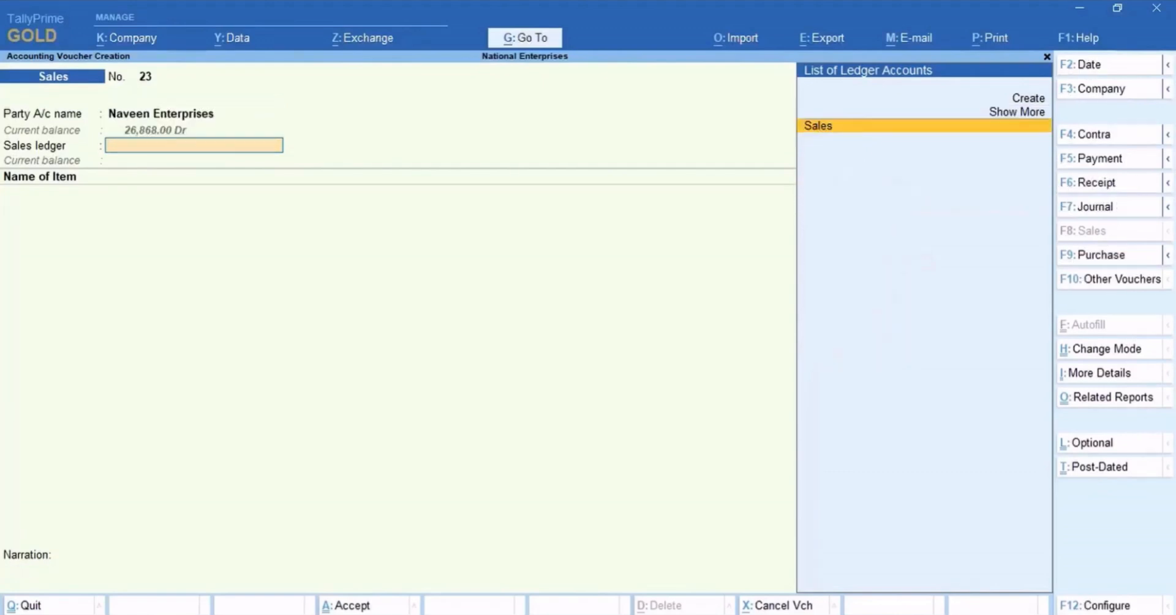
pyautogui.press('Return')
# Step: Add the stock item Bajaj Novell 1200mm Fan with a quantity of 2 nos at the default rate
pyautogui.press('Down')
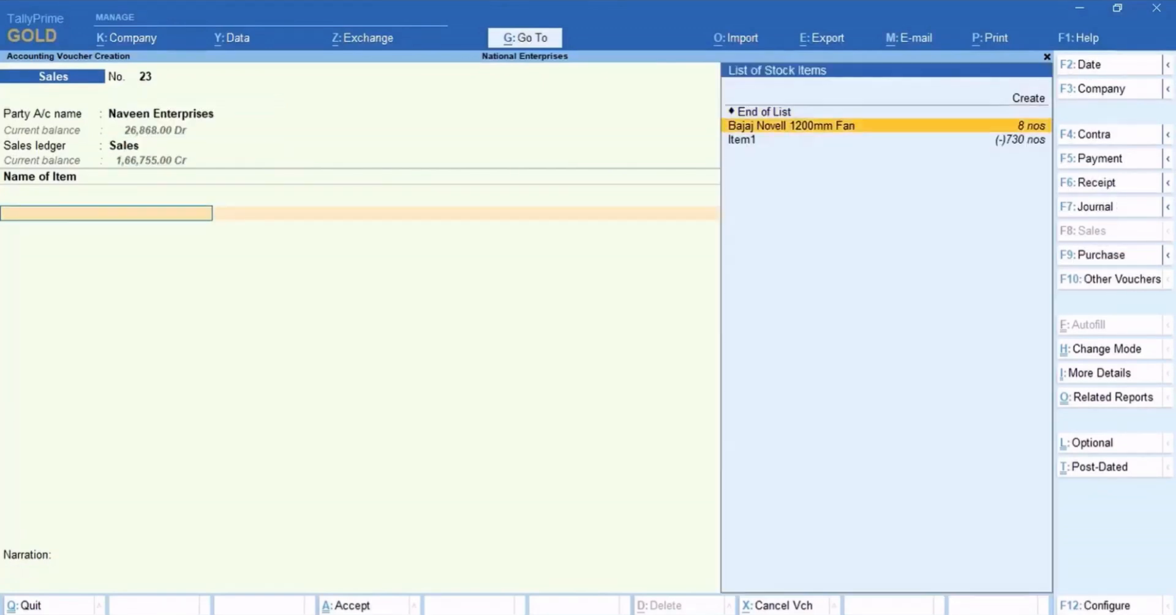
pyautogui.press('Return')
pyautogui.write('2')
pyautogui.press('Return')
pyautogui.press('Return')
pyautogui.press('Return')
pyautogui.press('Return')
# Step: Add the CGST and SGST tax ledgers below the fan item
pyautogui.press('Down')
pyautogui.press('Return')
pyautogui.press('Return')
pyautogui.press('Down')
pyautogui.press('Down')
pyautogui.press('Return')
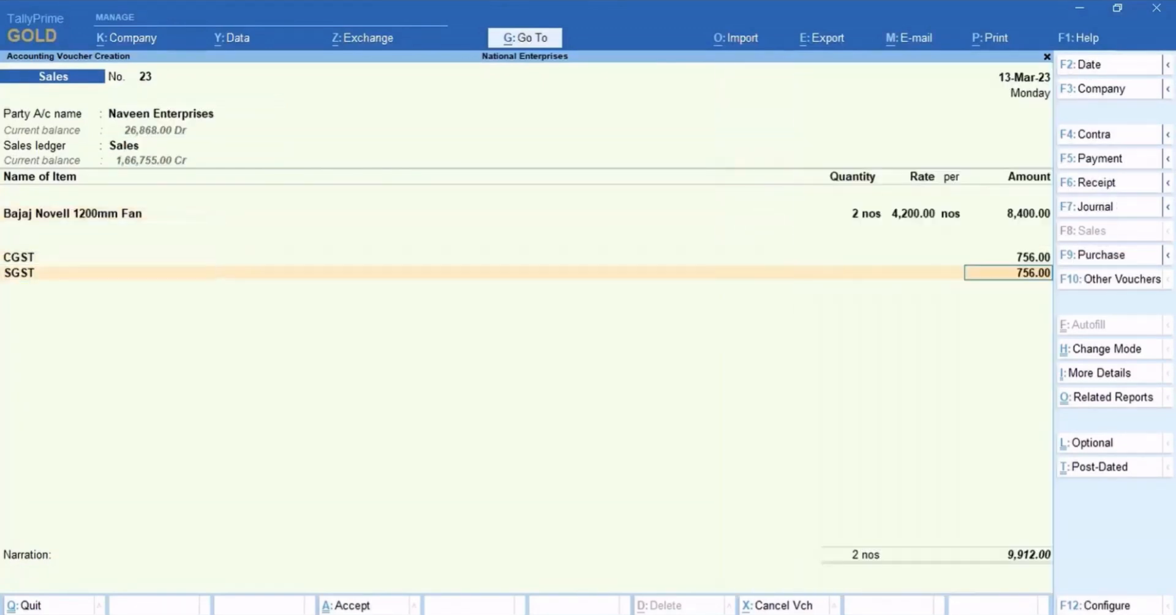
# Step: Leave the narration blank and save the Naveen Enterprises sales voucher
pyautogui.press('Return')
pyautogui.press('Return')
pyautogui.press('Return')
pyautogui.press('Return')
pyautogui.press('Return')
pyautogui.press('Return')
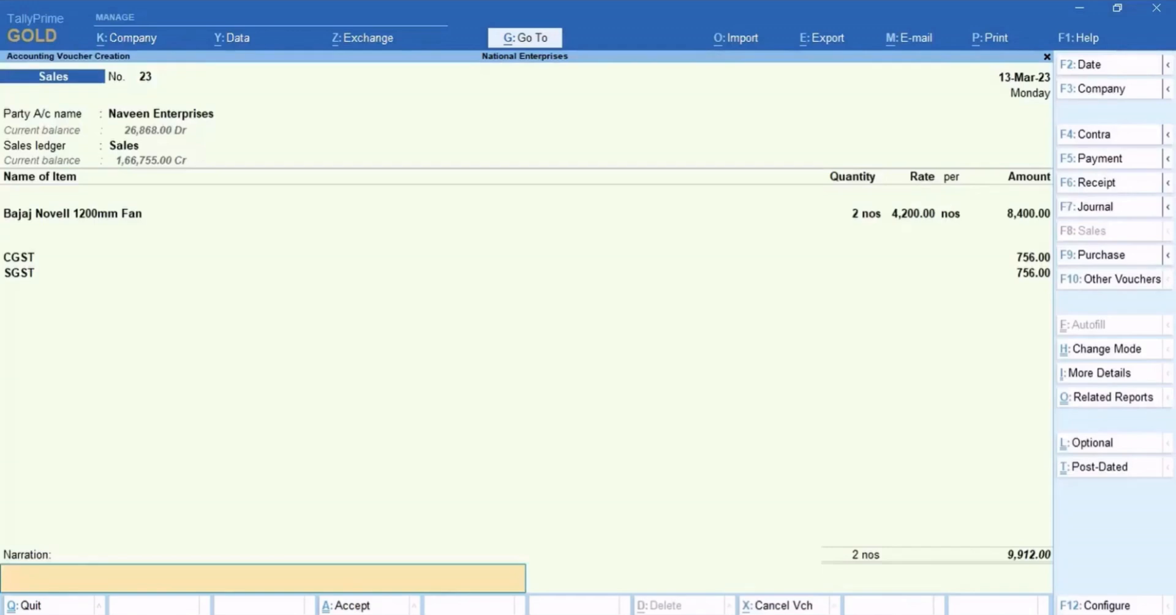
pyautogui.press('Return')
pyautogui.press('Return')
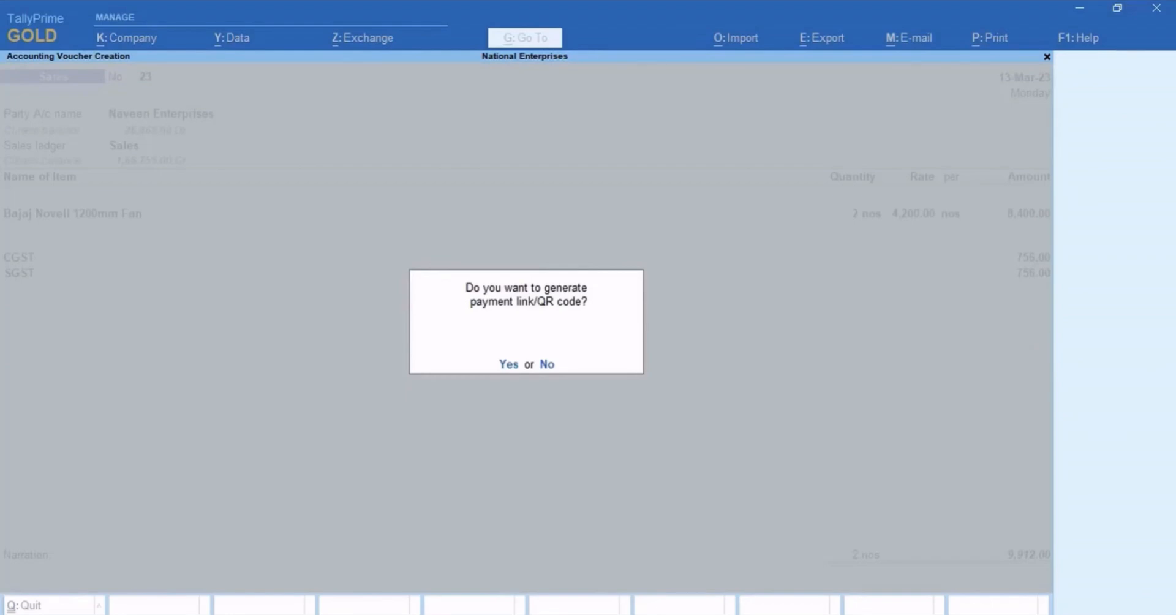
# Step: Agree to generate a payment link/QR code for Naveen Enterprises, keeping reference number 23 and the proposed amount
pyautogui.press('y')
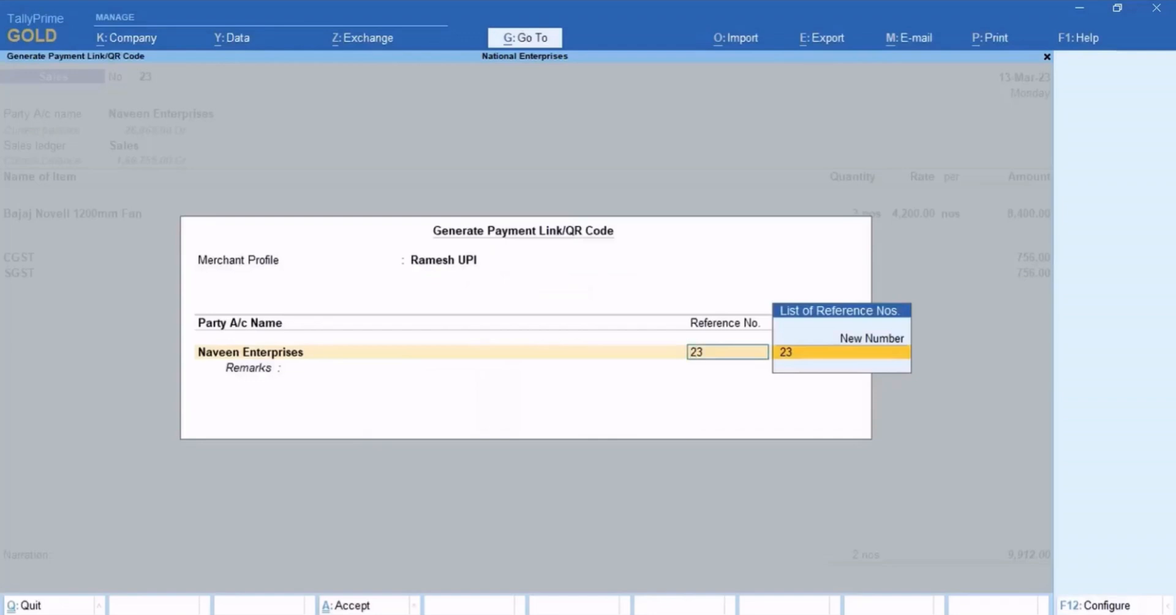
pyautogui.press('Return')
pyautogui.press('Return')
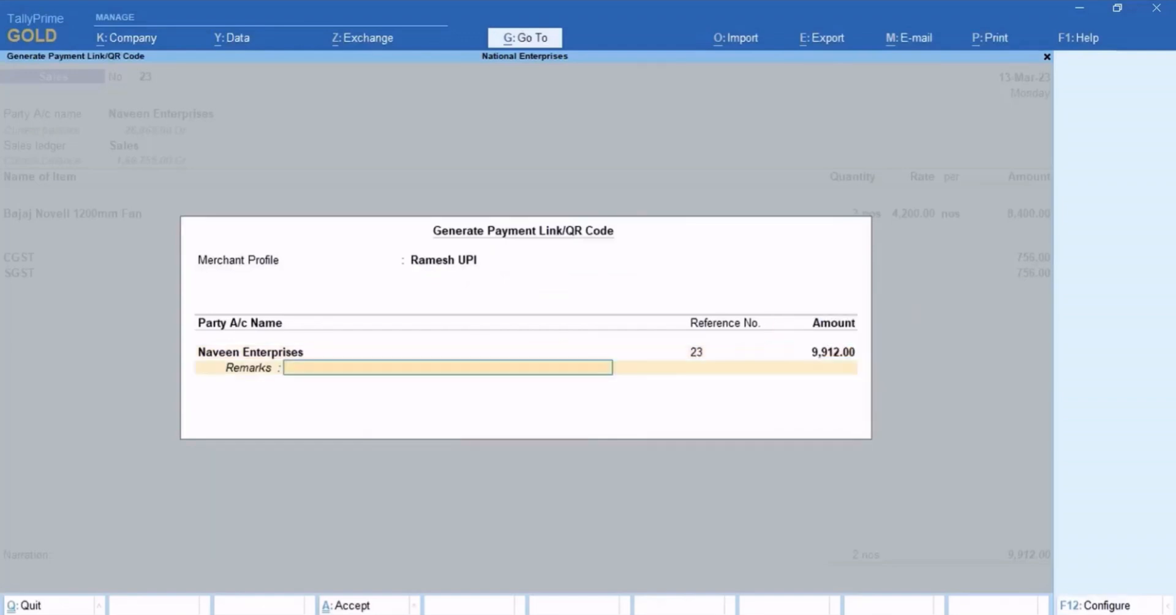
# Step: Enter the remark "Payment to be made before 20th May" for Naveen Enterprises and accept the payment link/QR code details
pyautogui.write('Payment to be made before 20th May')
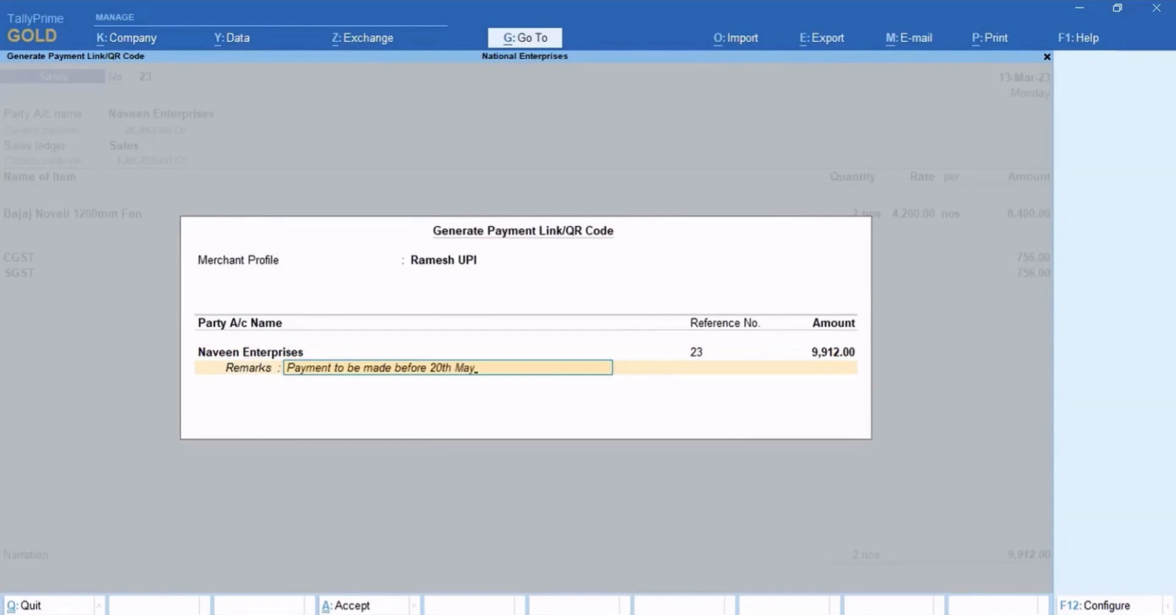
pyautogui.press('Return')
pyautogui.press('Return')
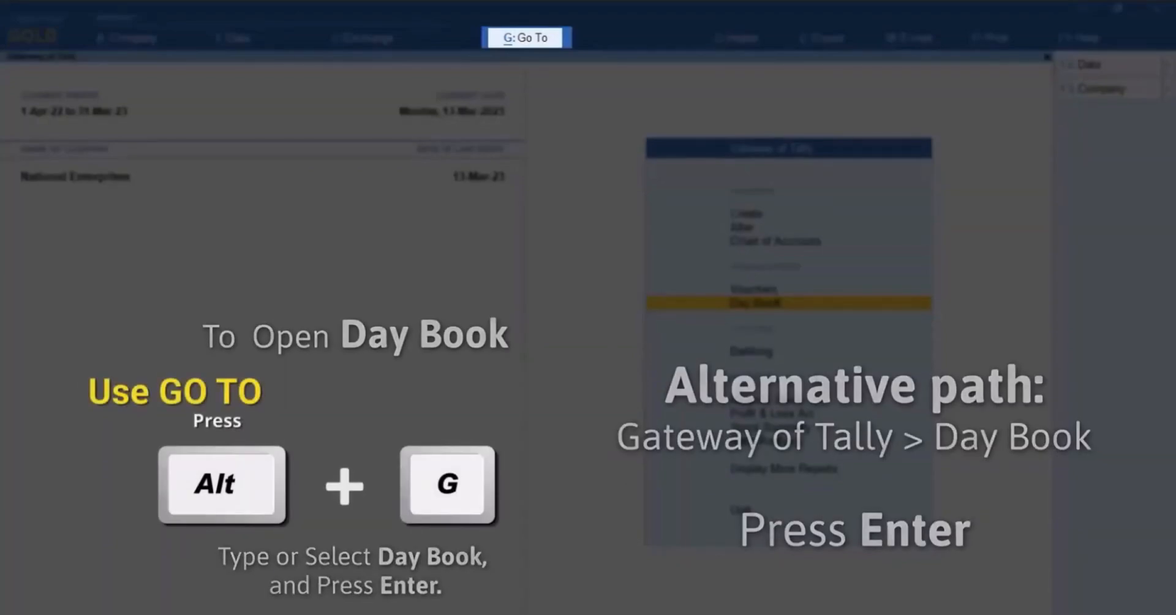
# Step: Open the Day Book report for National Enterprises
pyautogui.hotkey('alt', 'g')
pyautogui.press('Down')
pyautogui.press('Down')
pyautogui.press('Down')
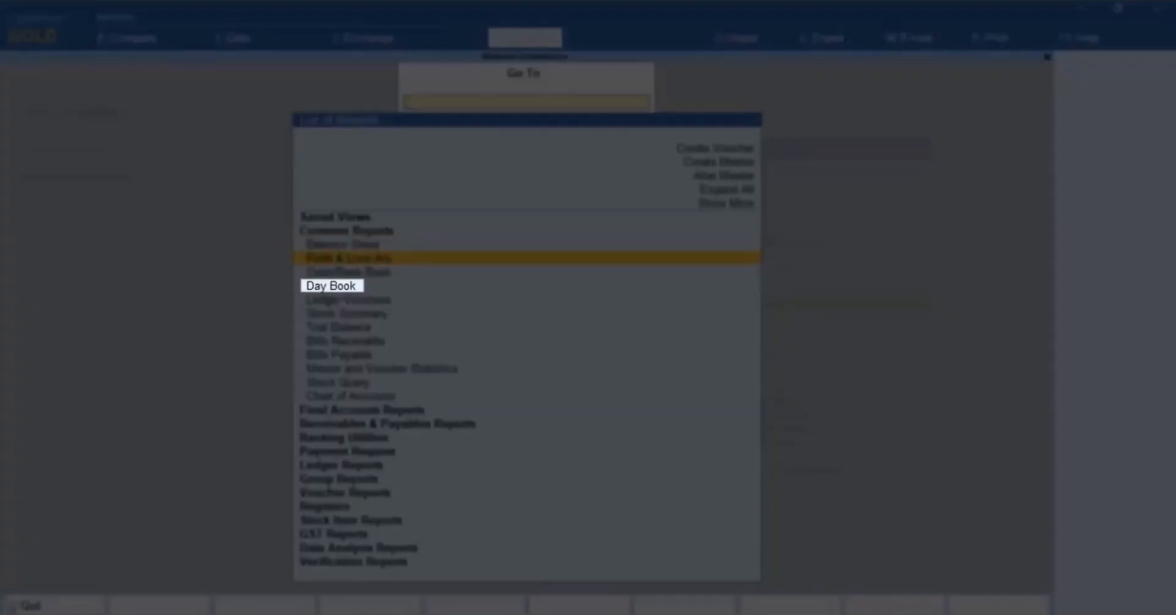
pyautogui.press('Return')
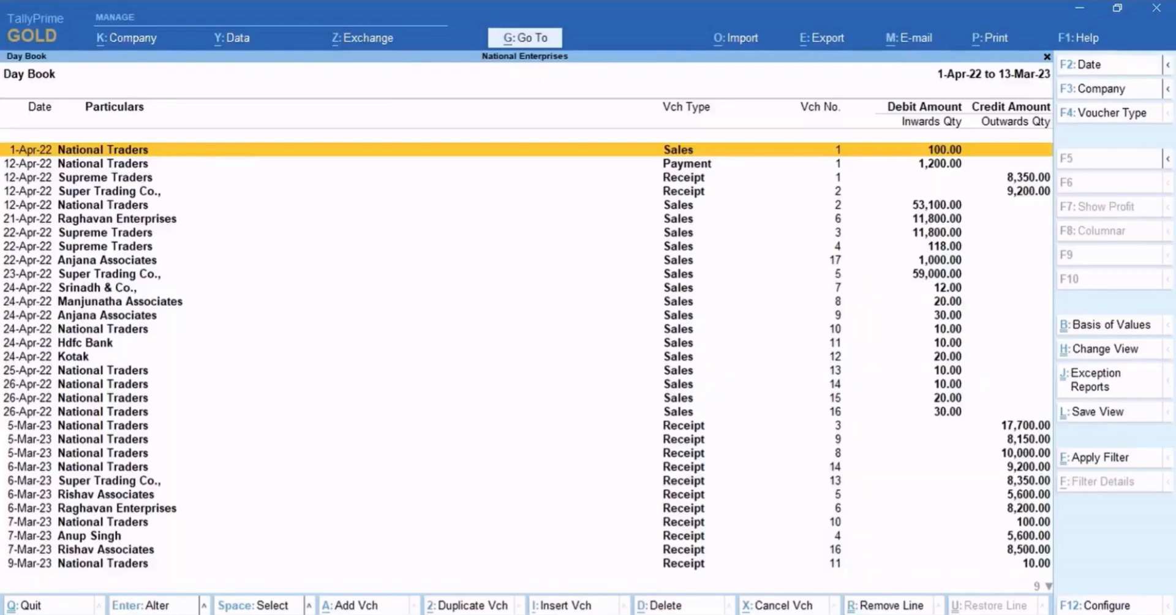
# Step: Select the four consecutive sales vouchers 18 to 21, dated 9 to 11 March 2023, in the Day Book
pyautogui.press('Down')
pyautogui.press('Down')
pyautogui.press('Down')
pyautogui.press('Down')
pyautogui.press('Down')
pyautogui.press('Down')
pyautogui.press('Down')
pyautogui.press('Down')
pyautogui.press('Down')
pyautogui.press('Down')
pyautogui.press('Down')
pyautogui.press('Down')
pyautogui.press('Down')
pyautogui.press('Down')
pyautogui.press('Down')
pyautogui.press('Down')
pyautogui.press('Down')
pyautogui.press('Down')
pyautogui.press('Down')
pyautogui.press('Down')
pyautogui.press('Up')
pyautogui.press('Up')
pyautogui.press('Up')
pyautogui.press('Up')
pyautogui.press('Up')
pyautogui.press('Up')
pyautogui.press('Up')
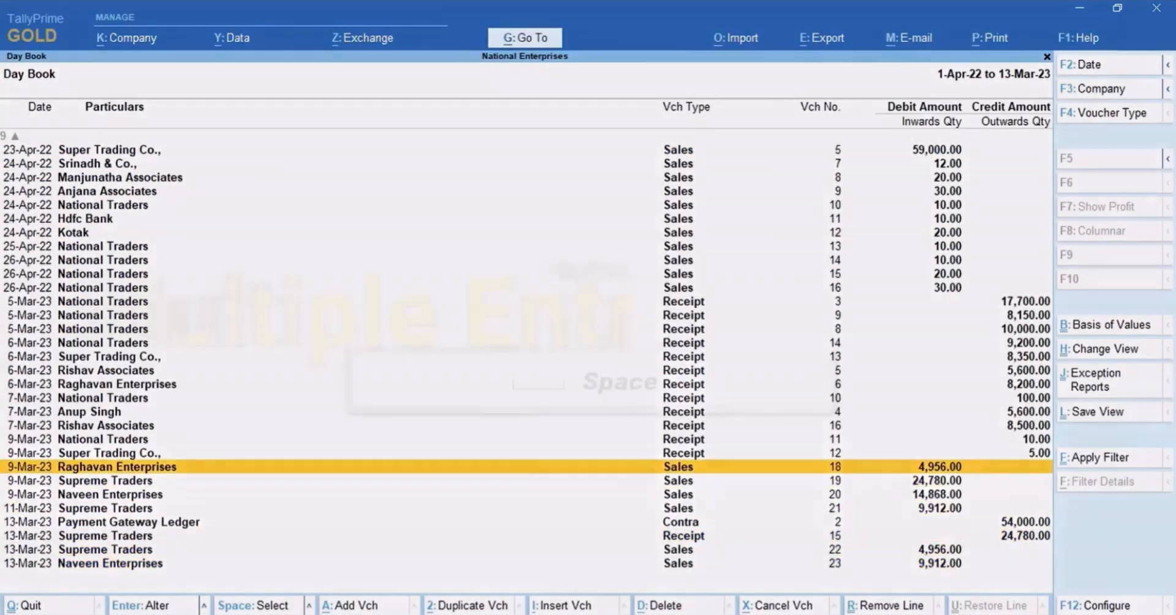
pyautogui.press('space')
pyautogui.press('space')
pyautogui.press('space')
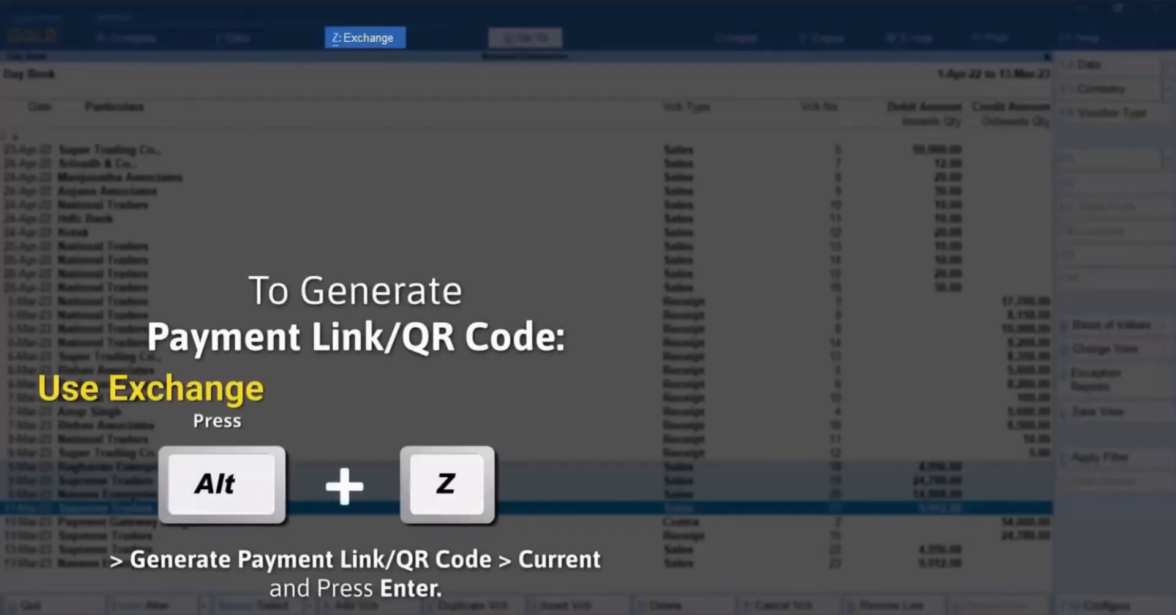
# Step: Start generating payment links/QR codes for the current selection of Day Book vouchers
pyautogui.press('alt')
pyautogui.hotkey('alt', 'z')
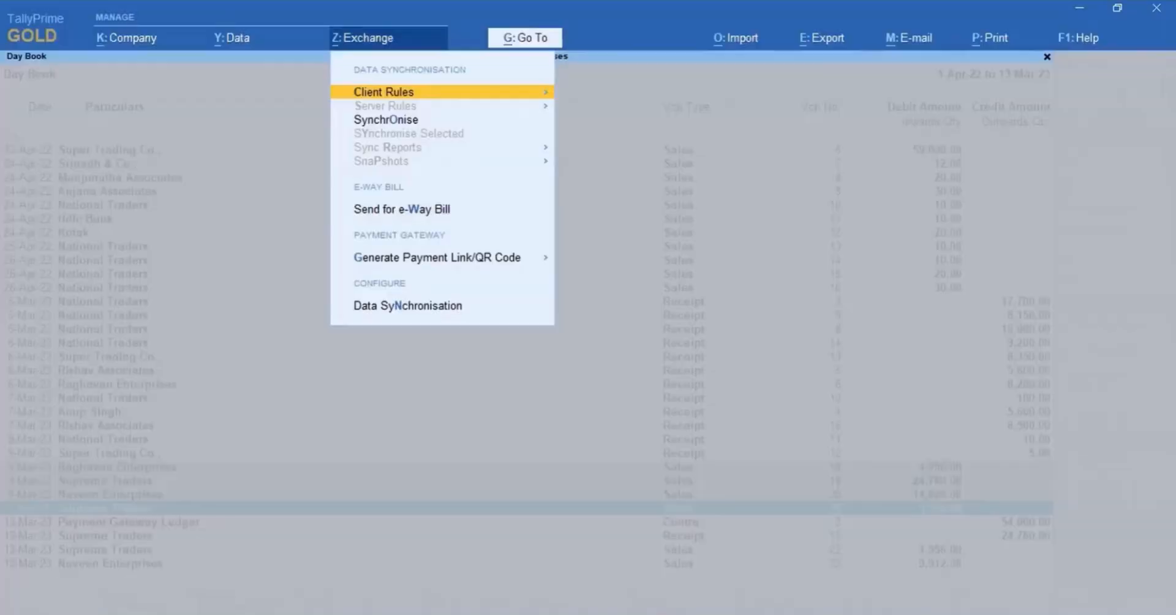
pyautogui.press('Down')
pyautogui.press('Down')
pyautogui.press('Down')
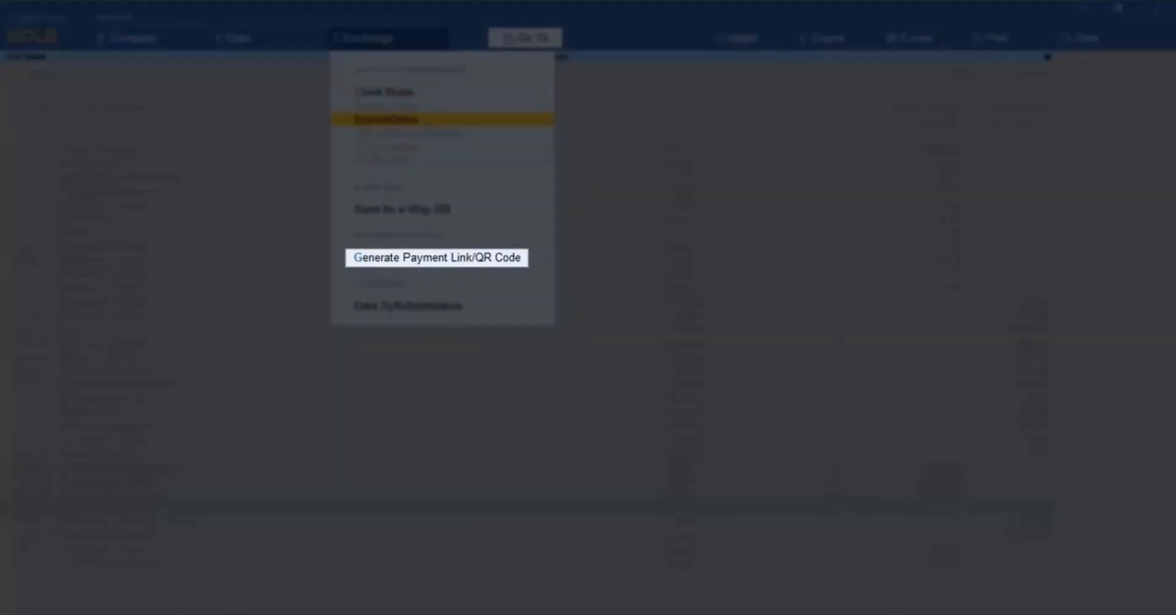
pyautogui.press('Return')
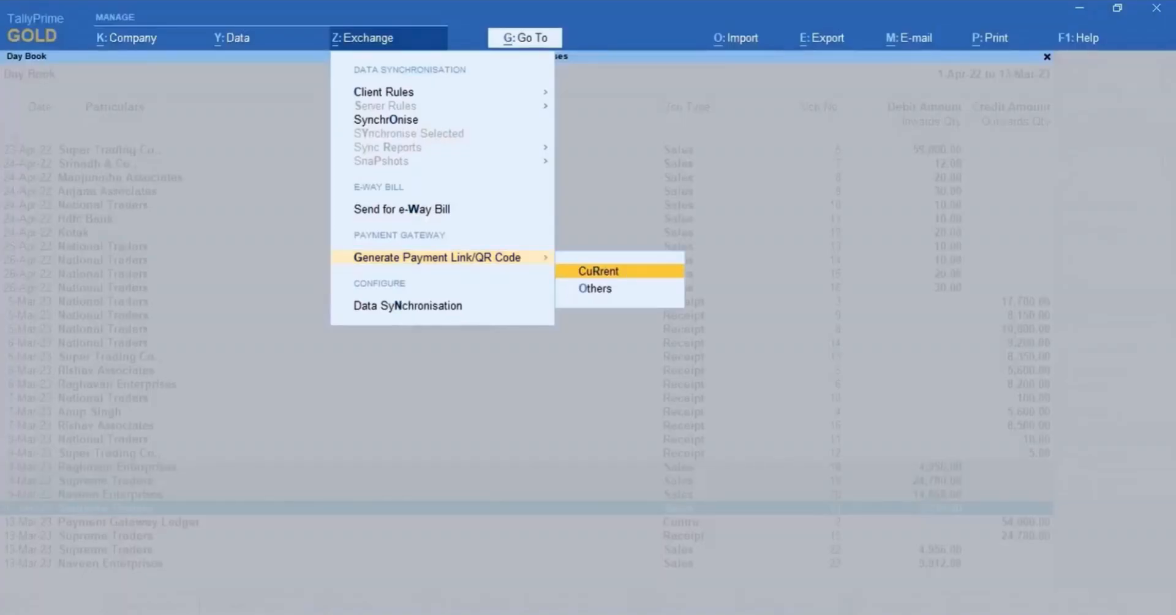
pyautogui.press('Return')
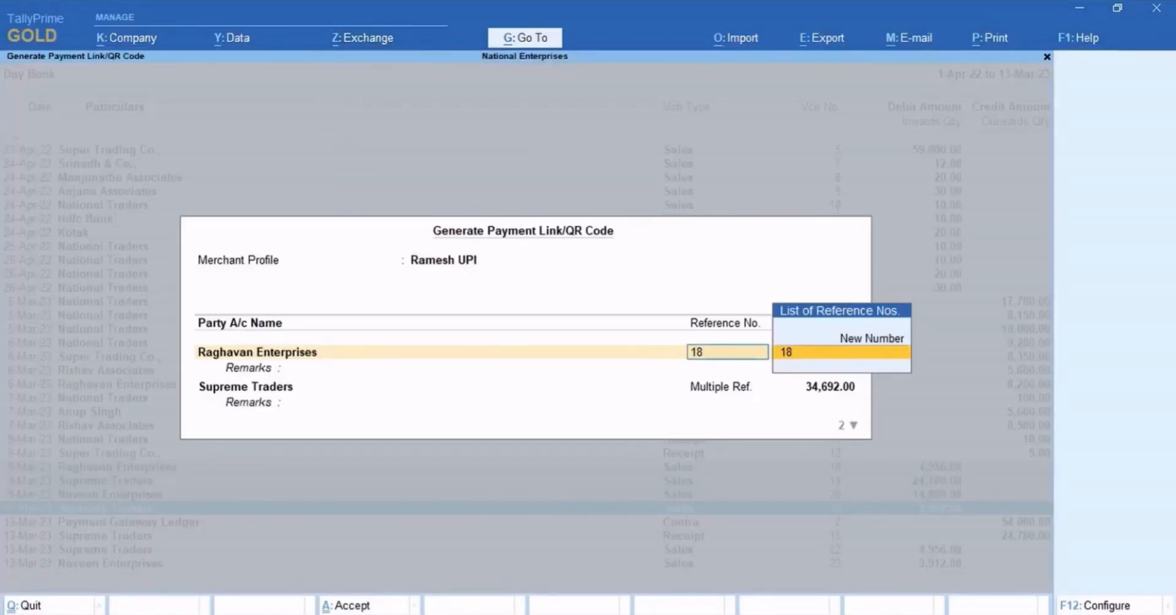
# Step: Keep reference 18 for Raghavan Enterprises and Multiple Ref. for Supreme Traders, with their proposed amounts
pyautogui.press('Return')
pyautogui.press('Return')
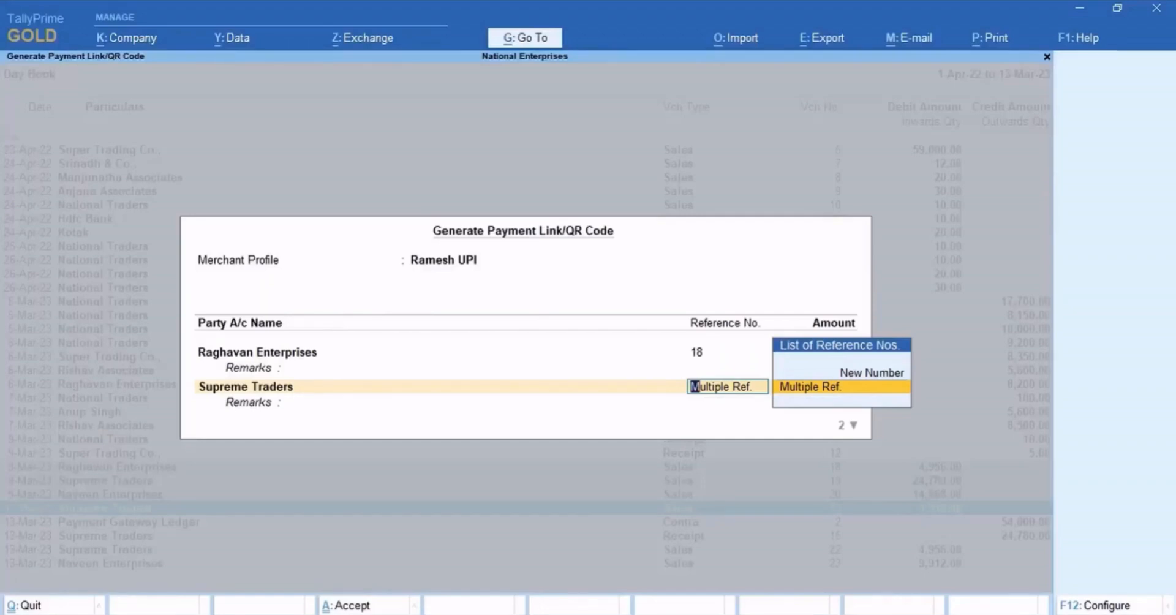
pyautogui.press('Return')
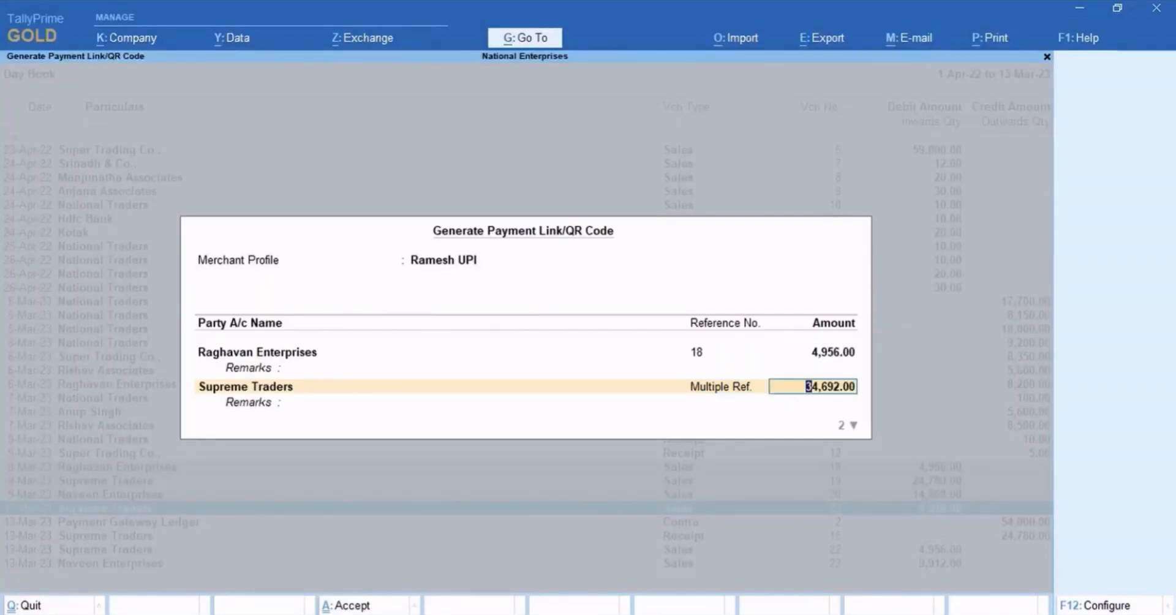
pyautogui.press('Return')
pyautogui.press('Return')
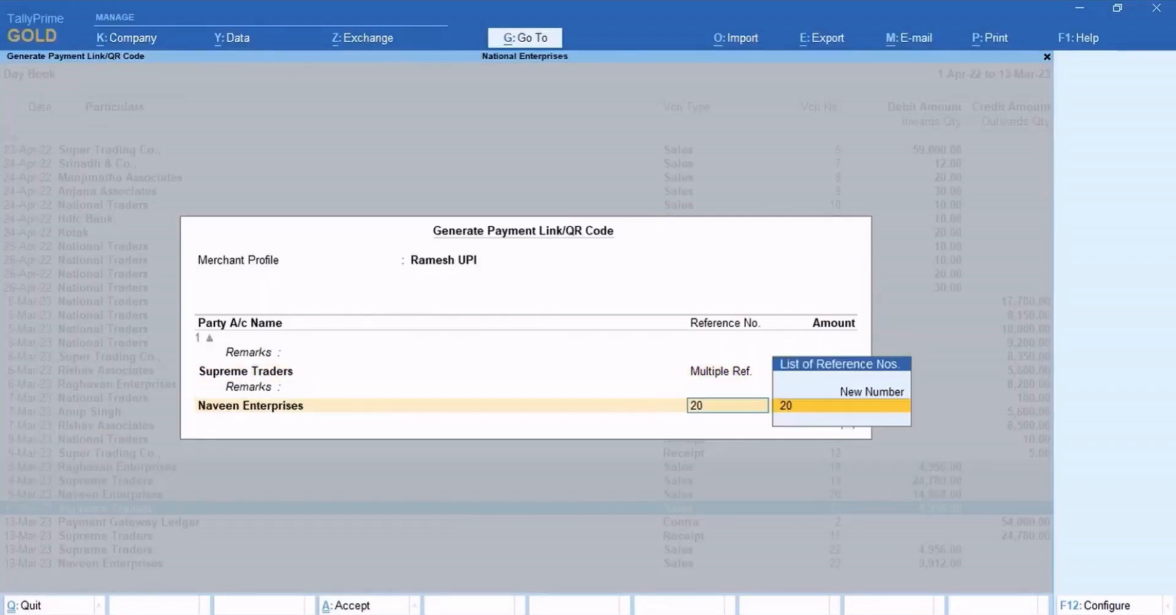
# Step: Keep reference number 20 for Naveen Enterprises and set its payment request amount to 10,000
pyautogui.press('Return')
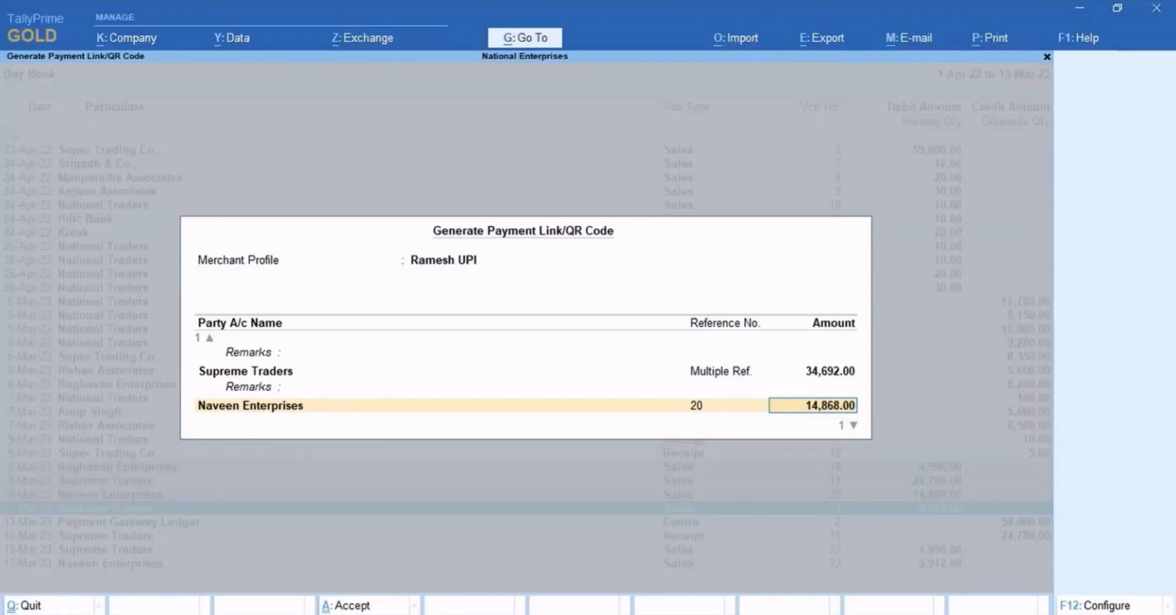
pyautogui.write('10000')
pyautogui.press('Return')
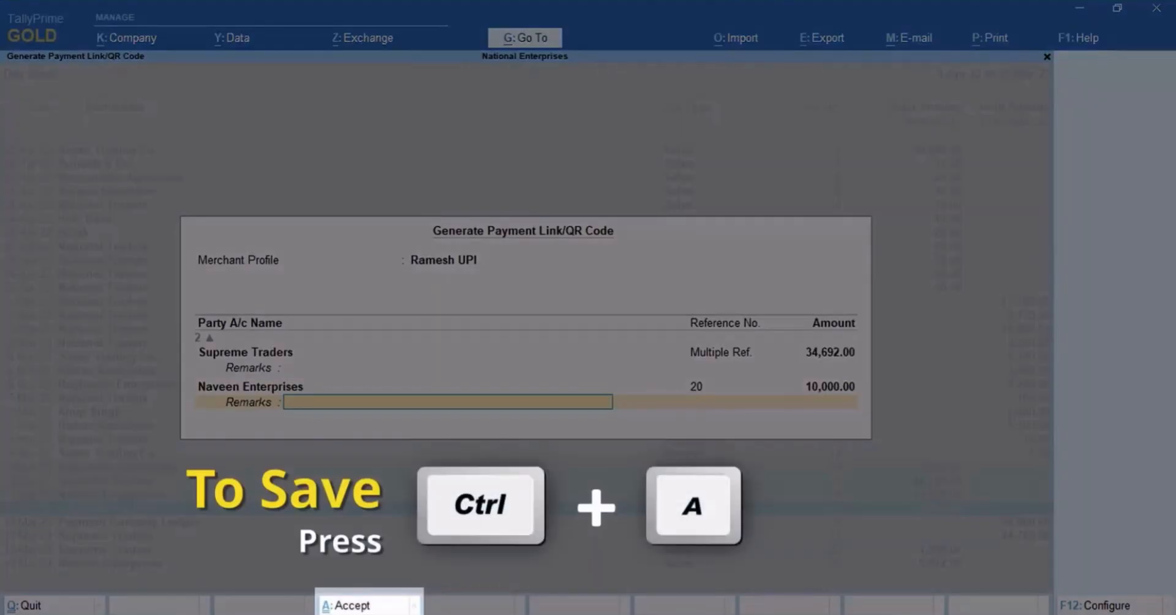
# Step: Accept the payment link/QR code details for the three parties and agree to save the QR code in the selected vouchers
pyautogui.hotkey('ctrl', 'a')
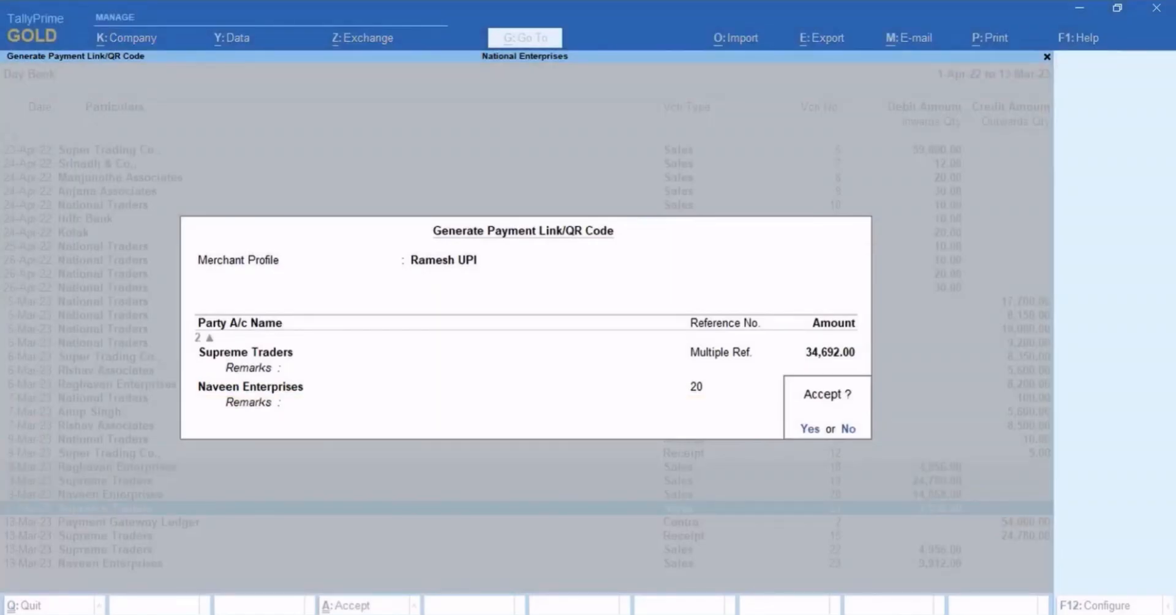
pyautogui.press('y')
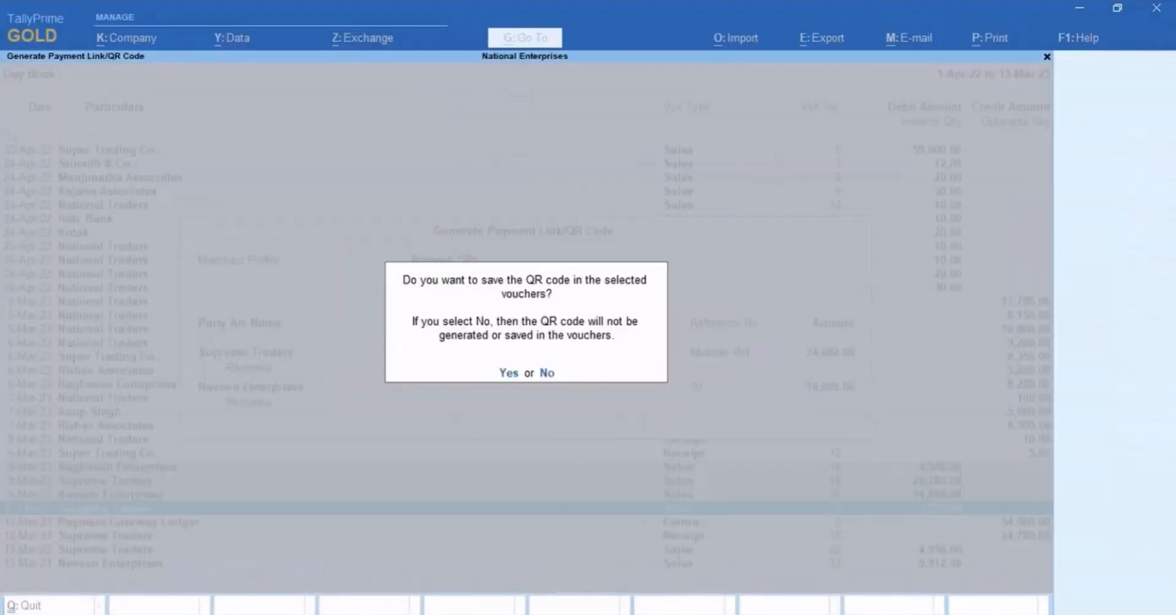
pyautogui.click(509, 375)
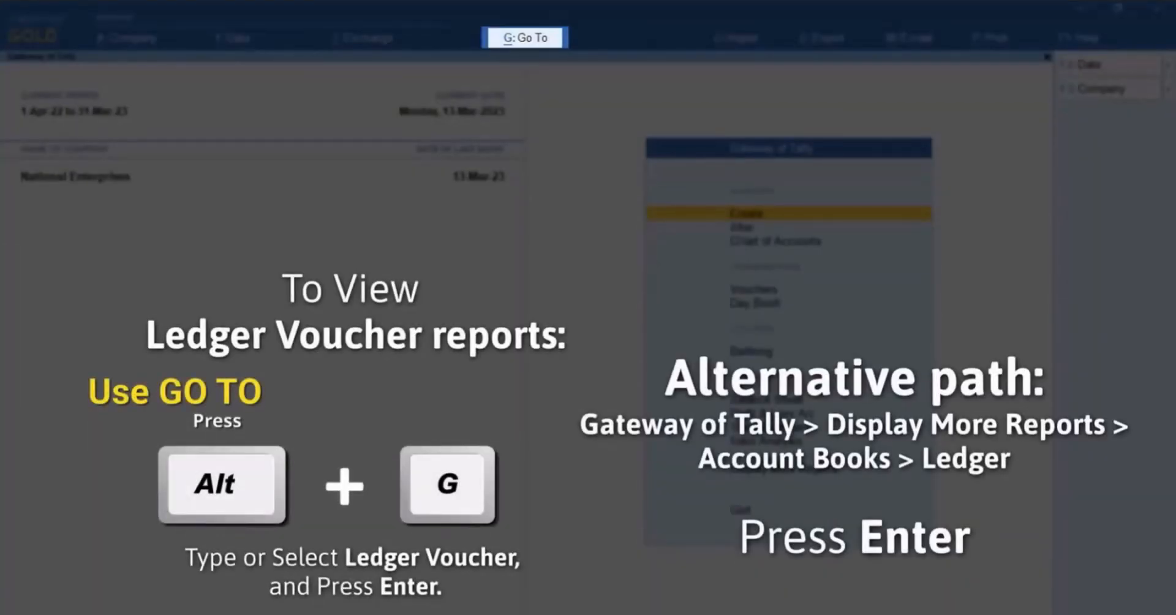
# Step: Open the Ledger Vouchers report for the Supreme Traders ledger
pyautogui.hotkey('alt', 'g')
pyautogui.write('Led')
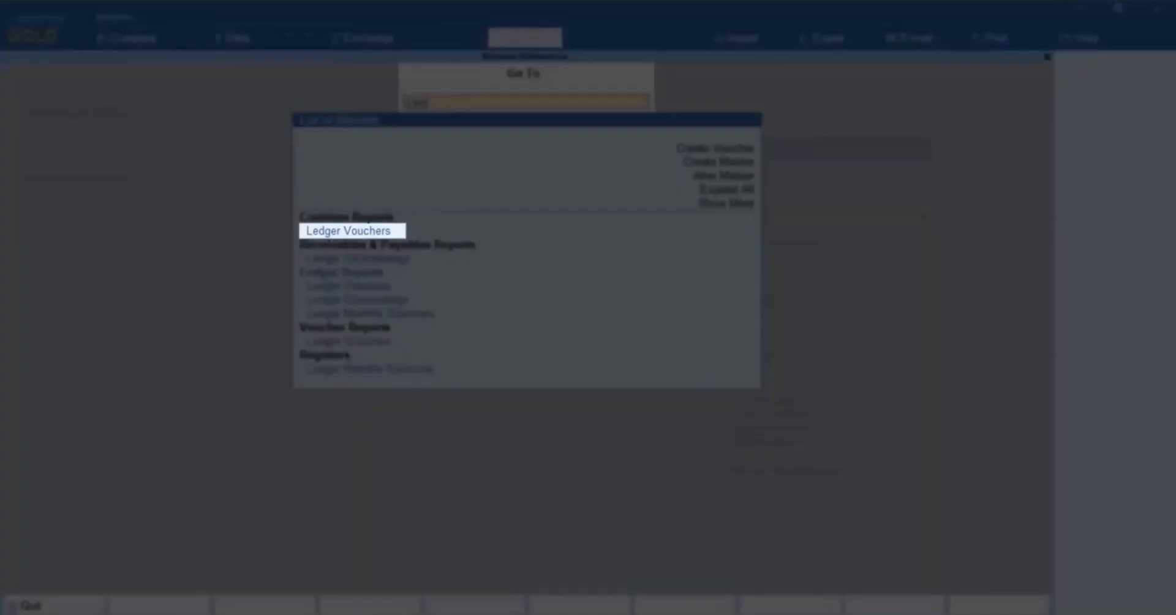
pyautogui.press('Return')
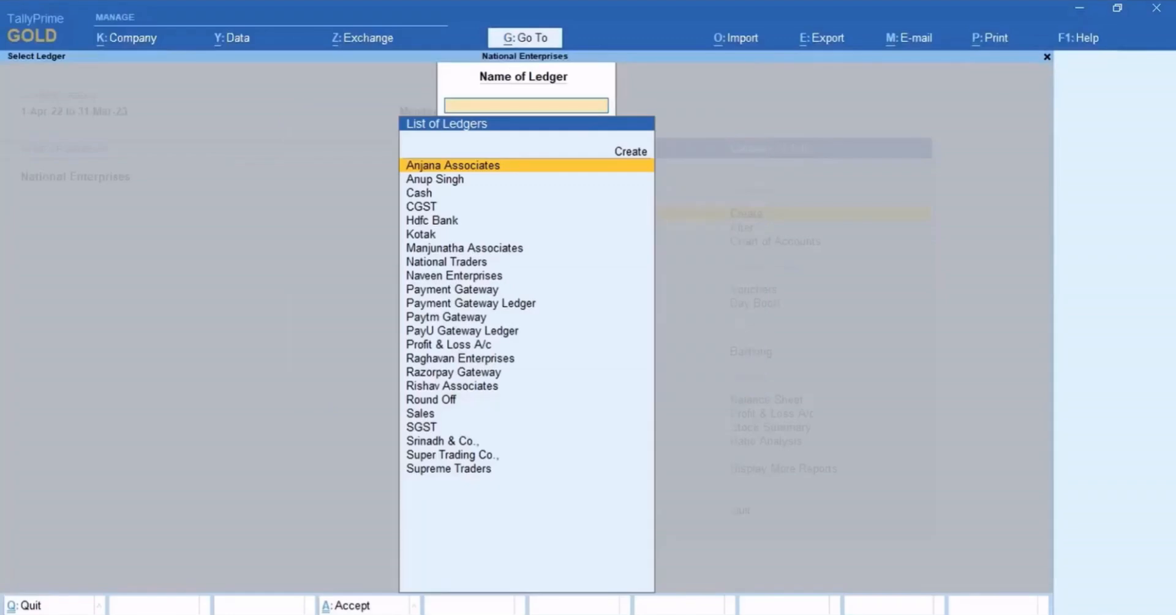
pyautogui.press('Down')
pyautogui.press('Down')
pyautogui.press('Down')
pyautogui.press('Down')
pyautogui.press('Down')
pyautogui.press('Down')
pyautogui.press('Down')
pyautogui.press('Down')
pyautogui.press('Down')
pyautogui.press('Down')
pyautogui.press('Down')
pyautogui.press('Down')
pyautogui.press('Down')
pyautogui.press('Down')
pyautogui.press('Down')
pyautogui.press('Down')
pyautogui.press('Down')
pyautogui.press('Down')
pyautogui.press('Down')
pyautogui.press('Down')
pyautogui.press('Down')
pyautogui.press('Down')
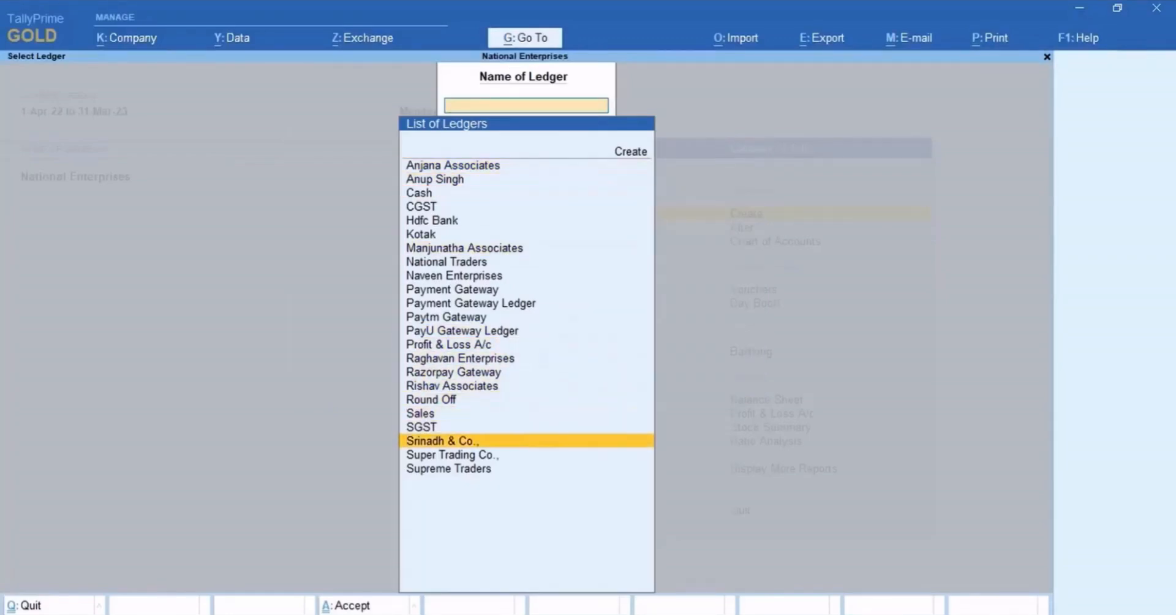
pyautogui.press('Return')
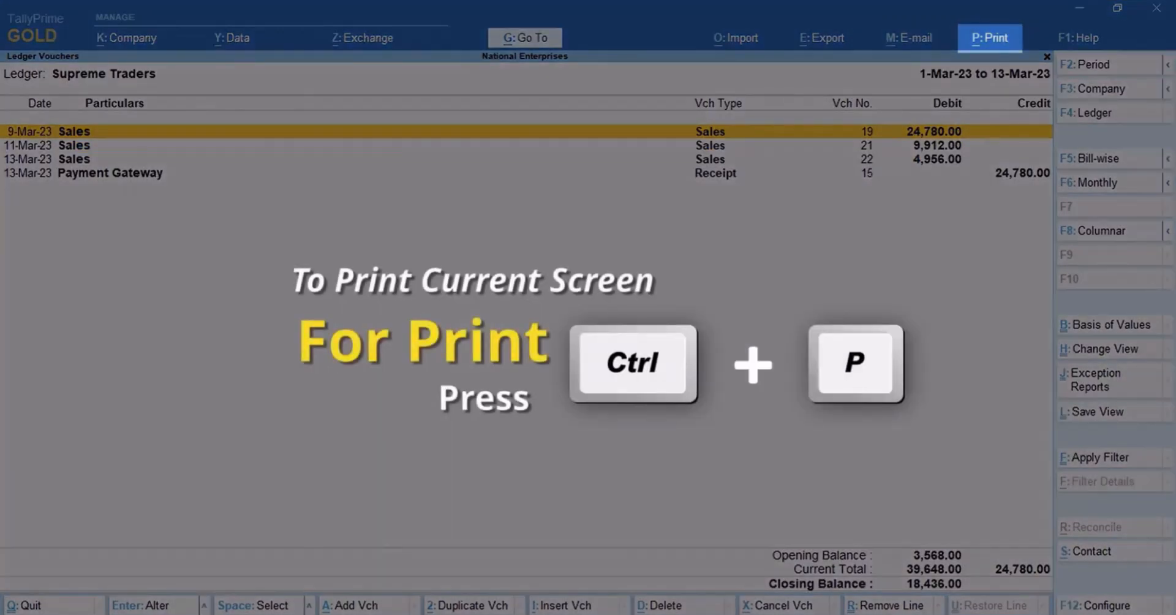
# Step: Configure printing of the Supreme Traders ledger report with QR Code as the method of payment request
pyautogui.hotkey('ctrl', 'p')
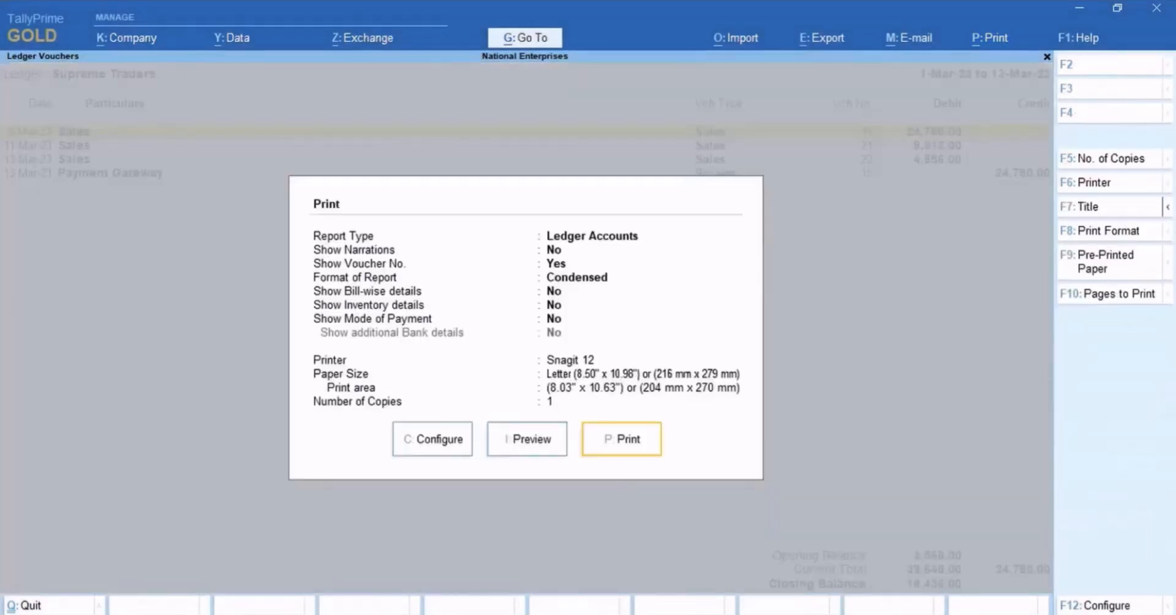
pyautogui.press('c')
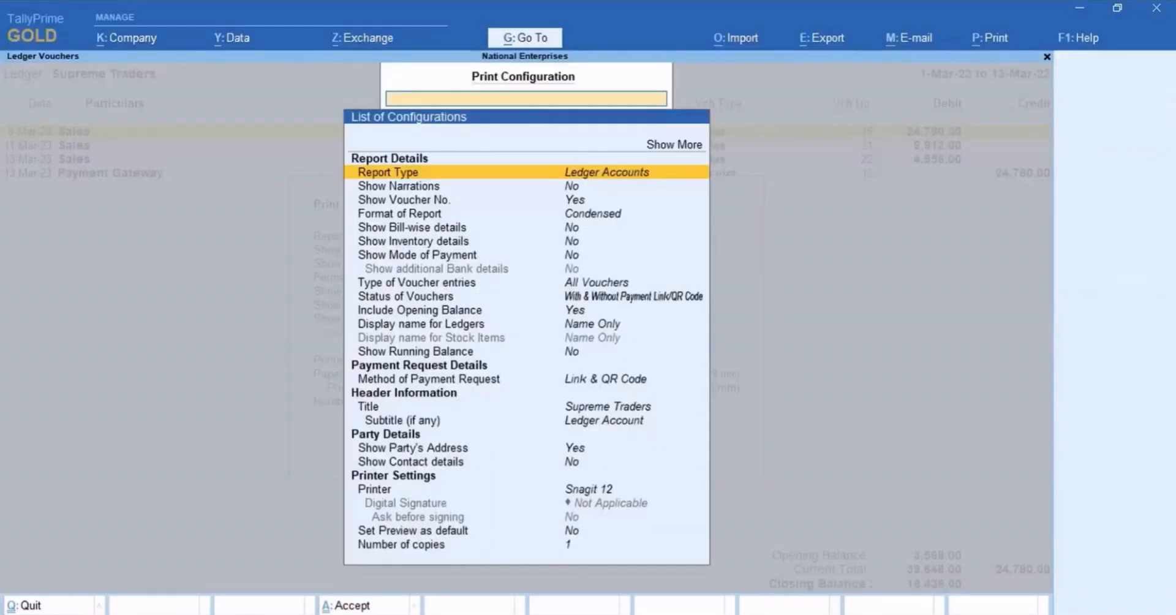
pyautogui.press('Down')
pyautogui.press('Down')
pyautogui.press('Down')
pyautogui.press('Down')
pyautogui.press('Down')
pyautogui.press('Down')
pyautogui.press('Down')
pyautogui.press('Down')
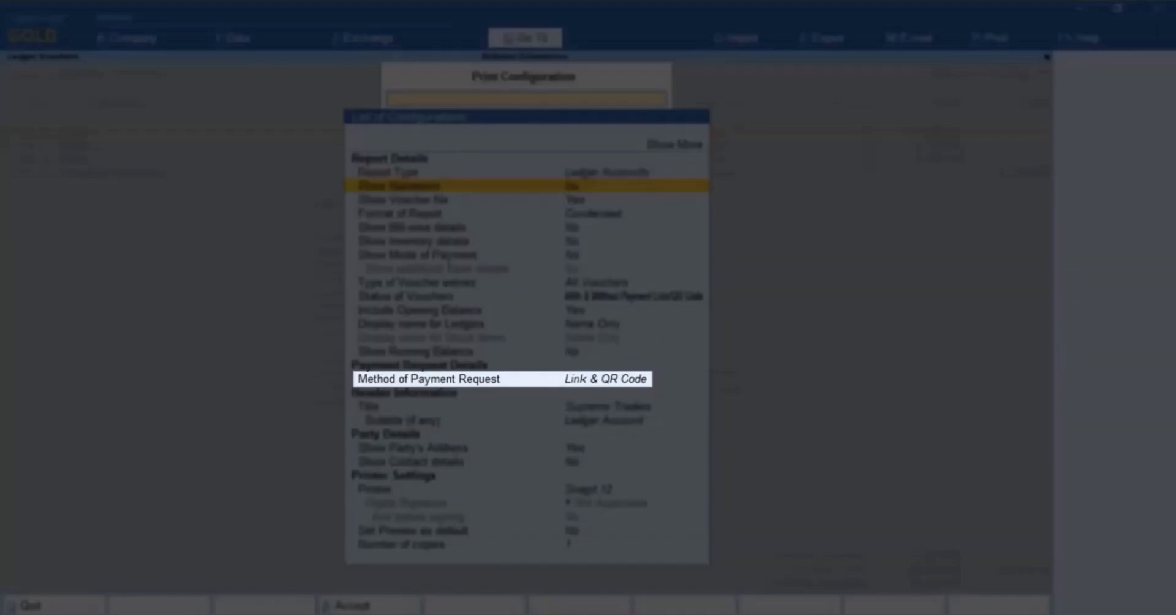
pyautogui.press('Down')
pyautogui.press('Down')
pyautogui.press('Down')
pyautogui.press('Down')
pyautogui.press('Down')
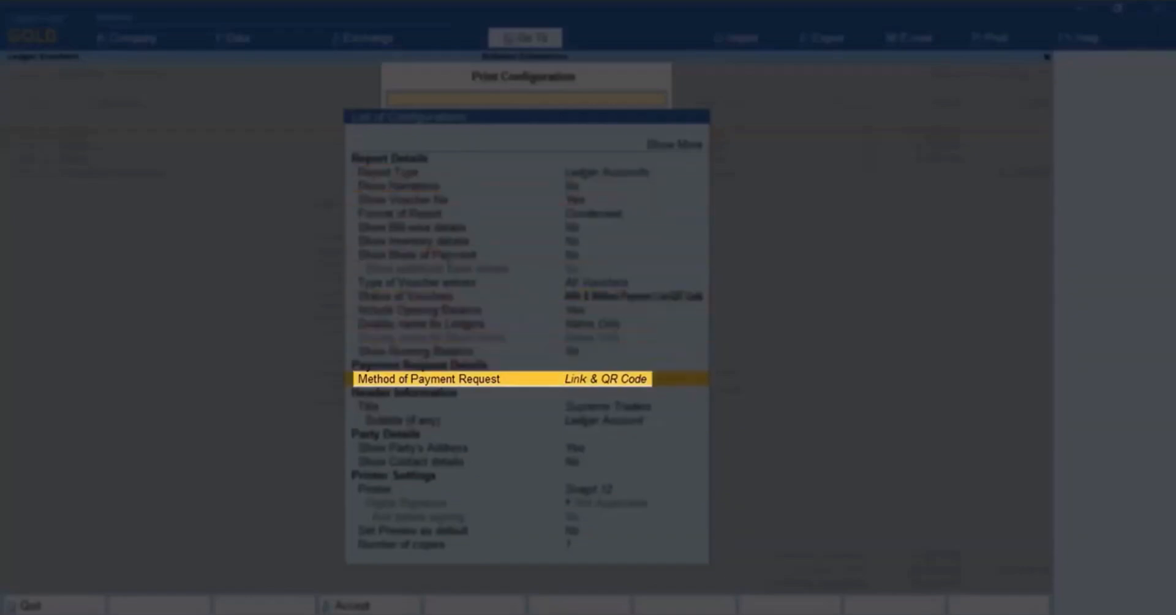
pyautogui.press('Return')
pyautogui.press('Down')
pyautogui.press('Return')
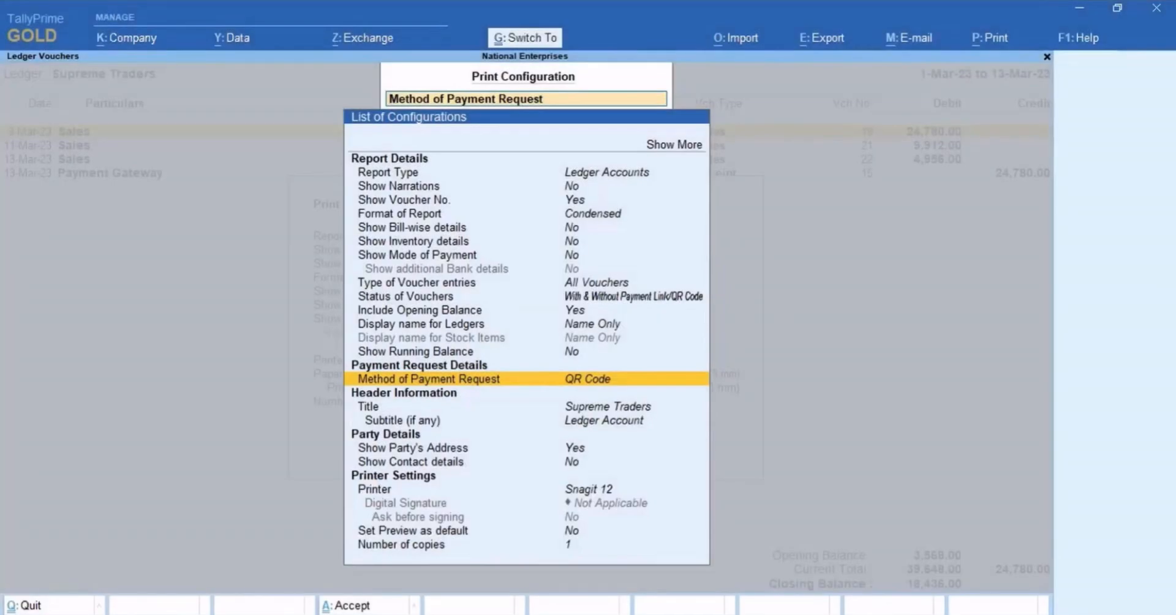
pyautogui.hotkey('ctrl', 'a')
# Step: Proceed to the report's QR code details and choose Specific Bills for Supreme Traders, adding bills 21 and 22 at their full amounts
pyautogui.press('Left')
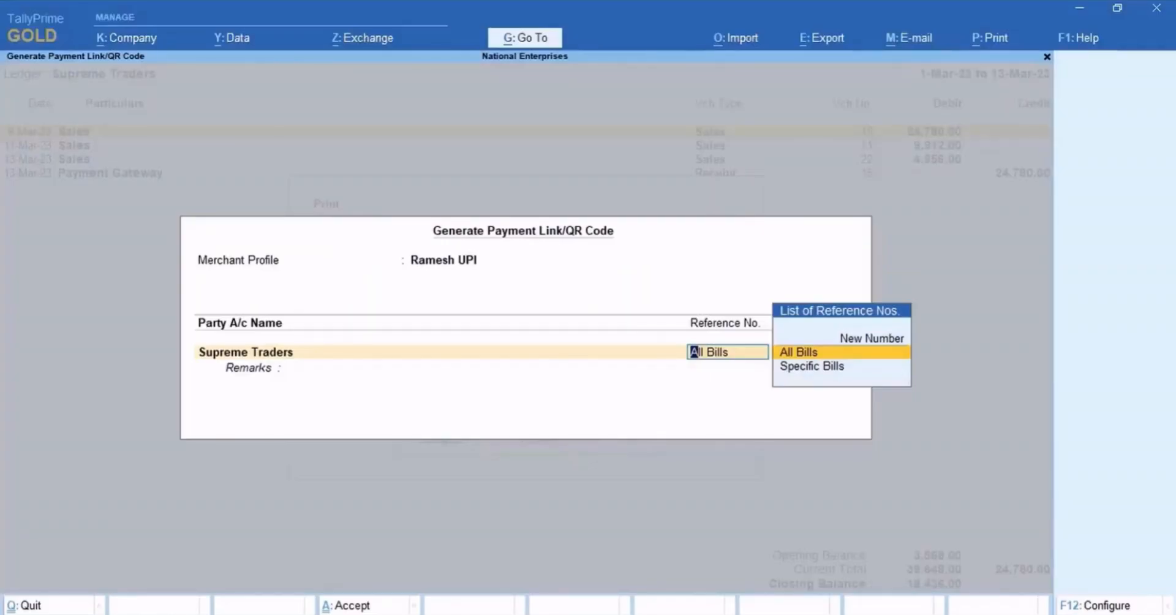
pyautogui.press('Down')
pyautogui.press('Return')
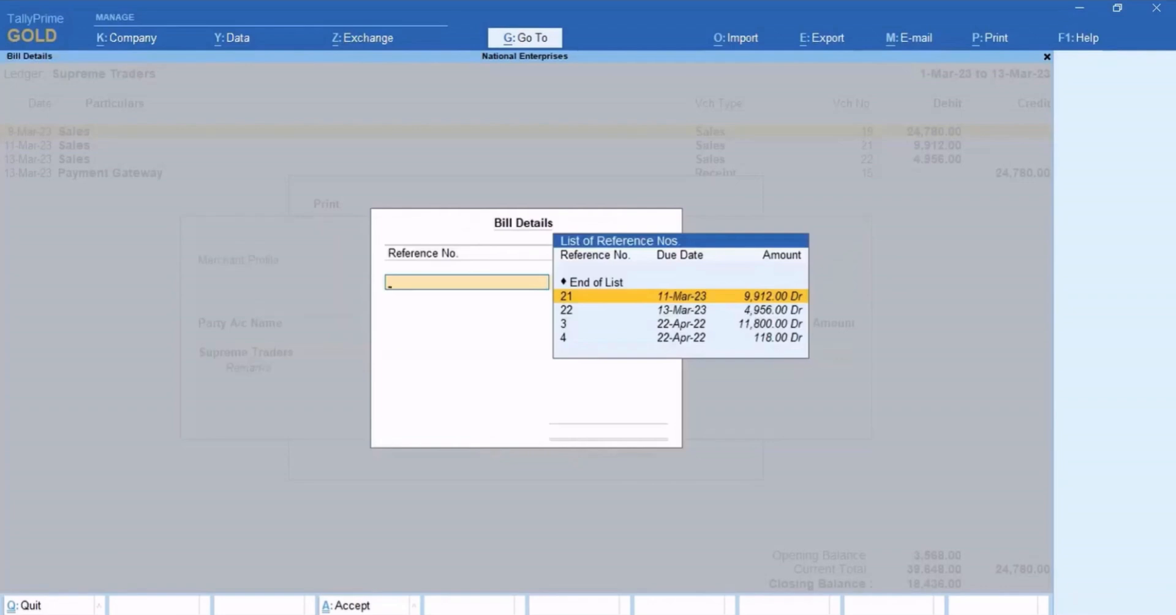
pyautogui.press('Return')
pyautogui.press('Return')
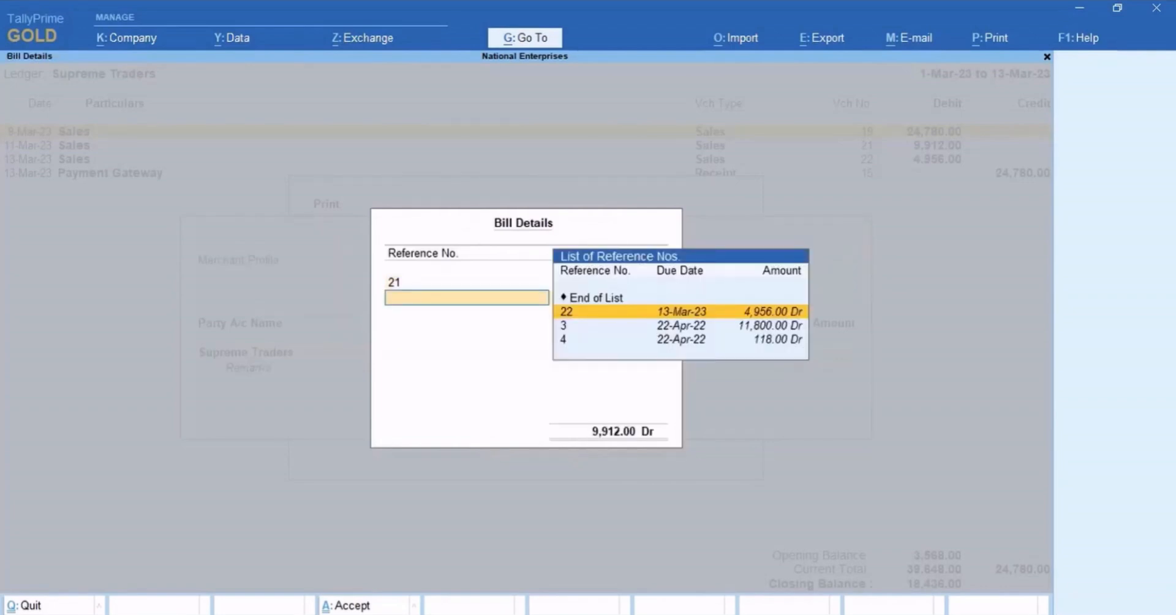
pyautogui.press('Return')
pyautogui.press('Return')
pyautogui.press('Return')
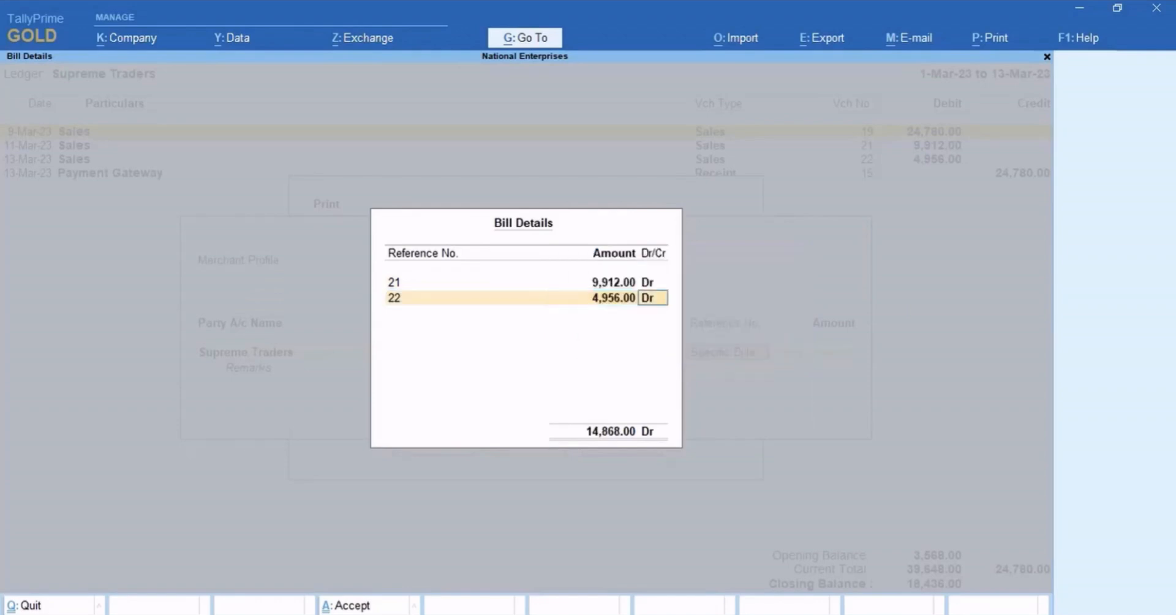
pyautogui.press('Up')
pyautogui.press('Return')
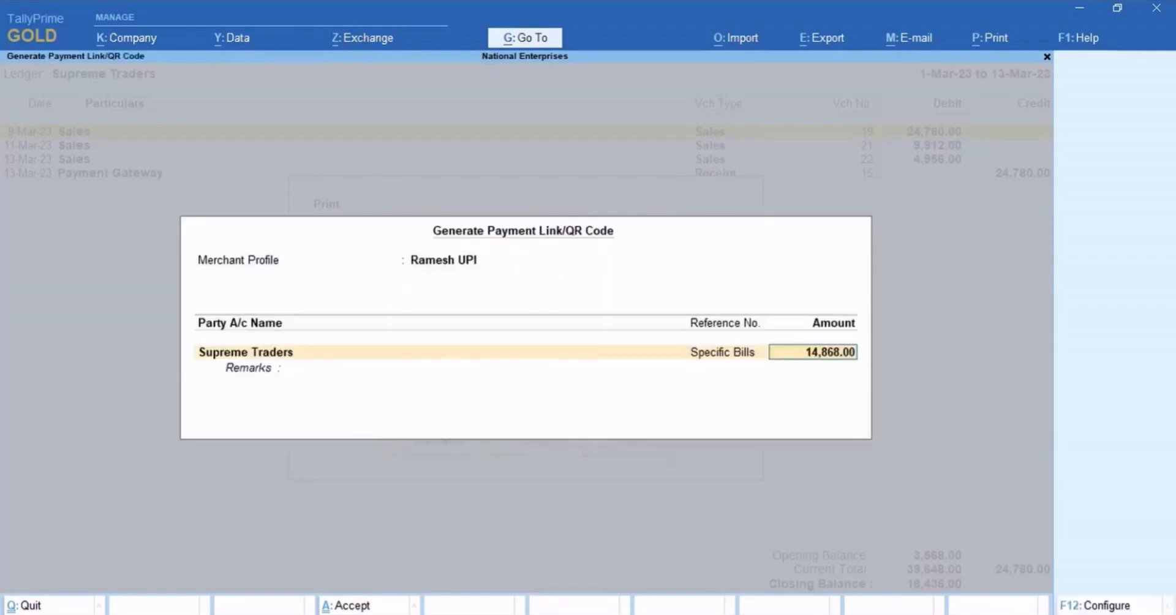
# Step: Keep the proposed amount with blank remarks, accept the details and agree to save the QR code in the selected vouchers
pyautogui.press('Return')
pyautogui.press('Return')
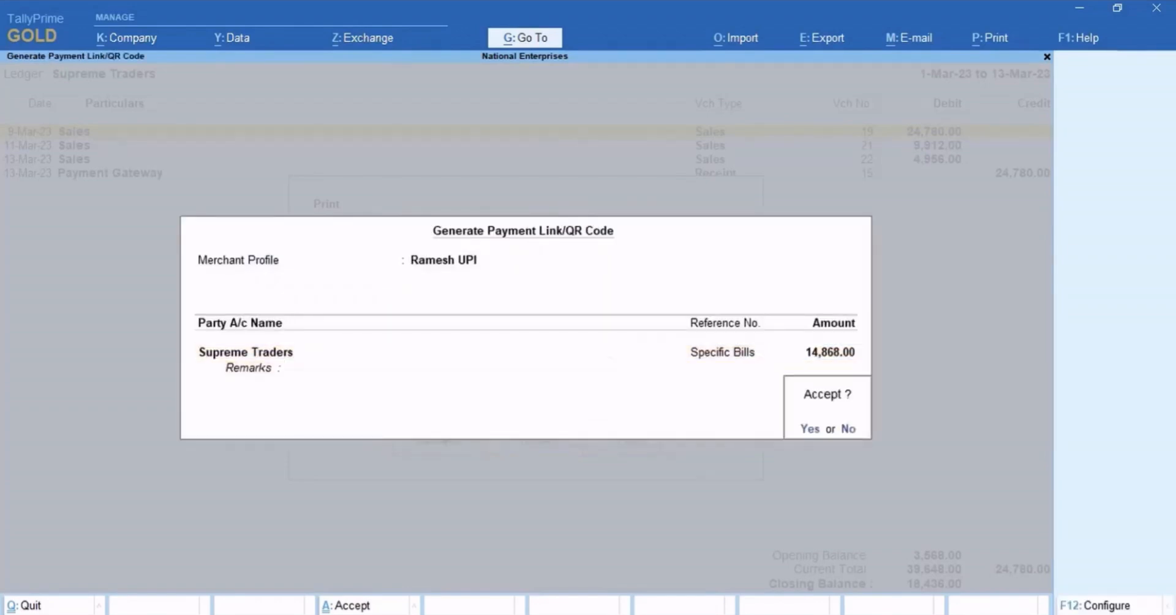
pyautogui.press('Return')
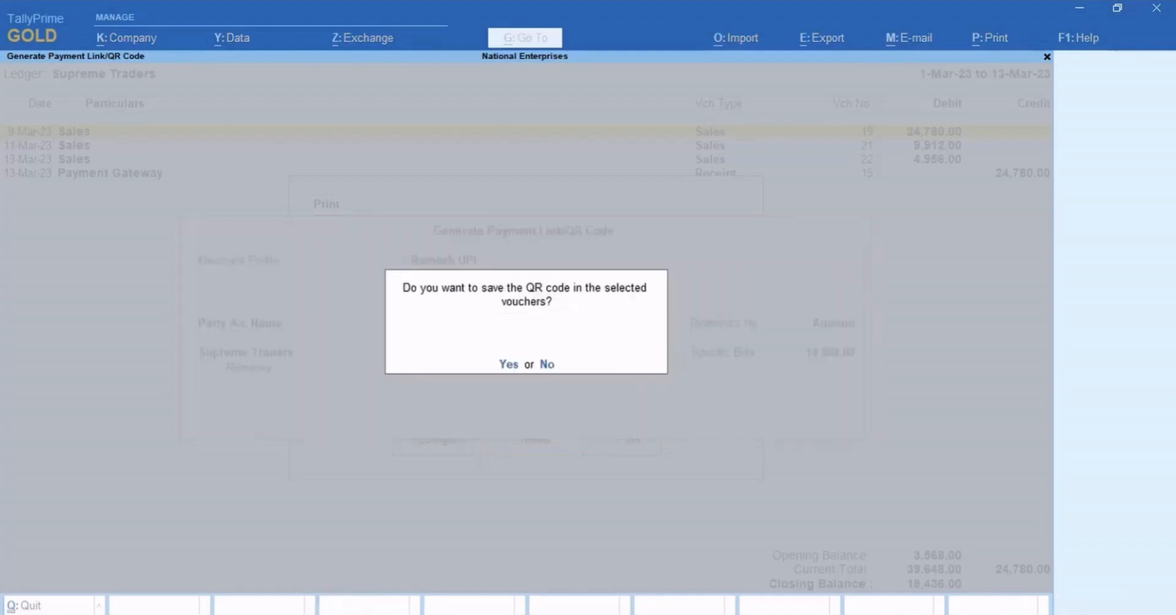
pyautogui.press('Return')
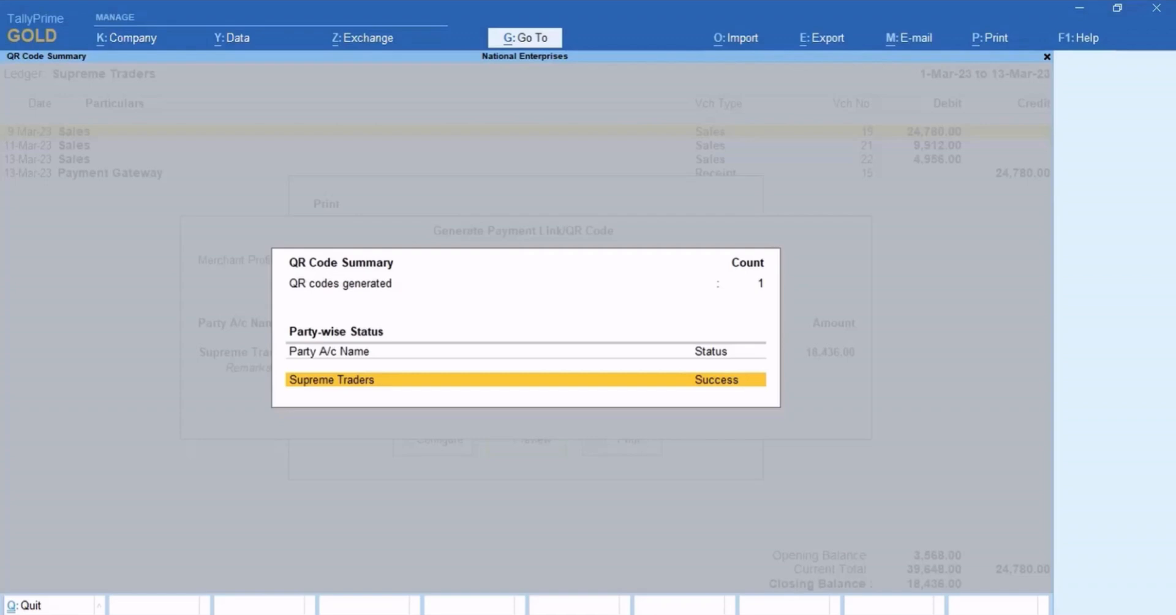
# Step: Dismiss the QR code summary and enlarge the print preview of the Supreme Traders ledger report
pyautogui.press('Escape')
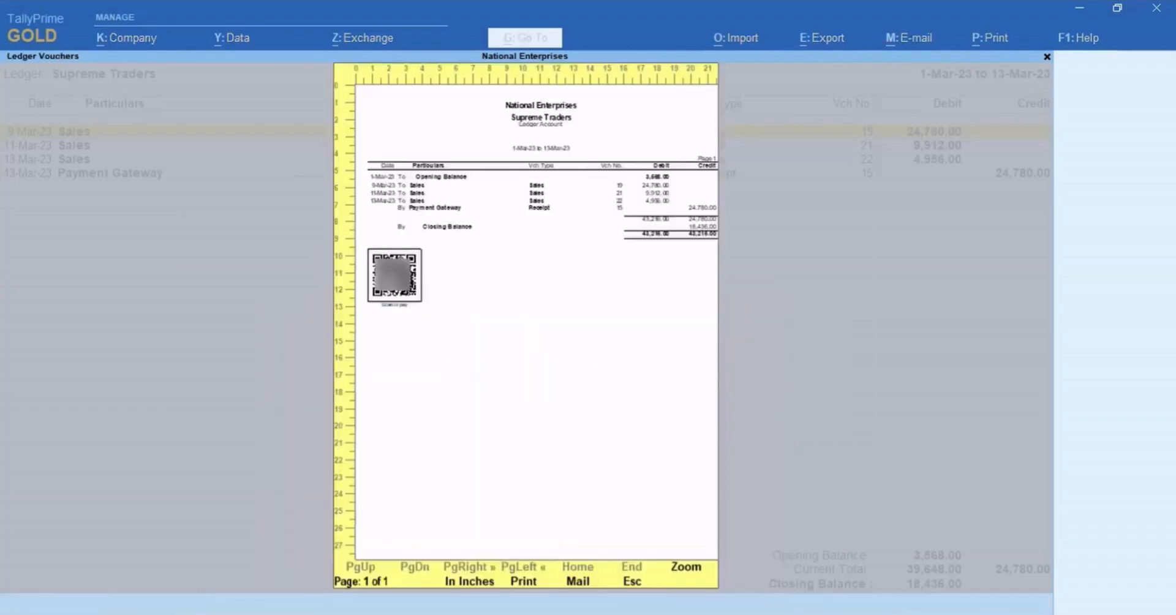
pyautogui.hotkey('alt', 'z')
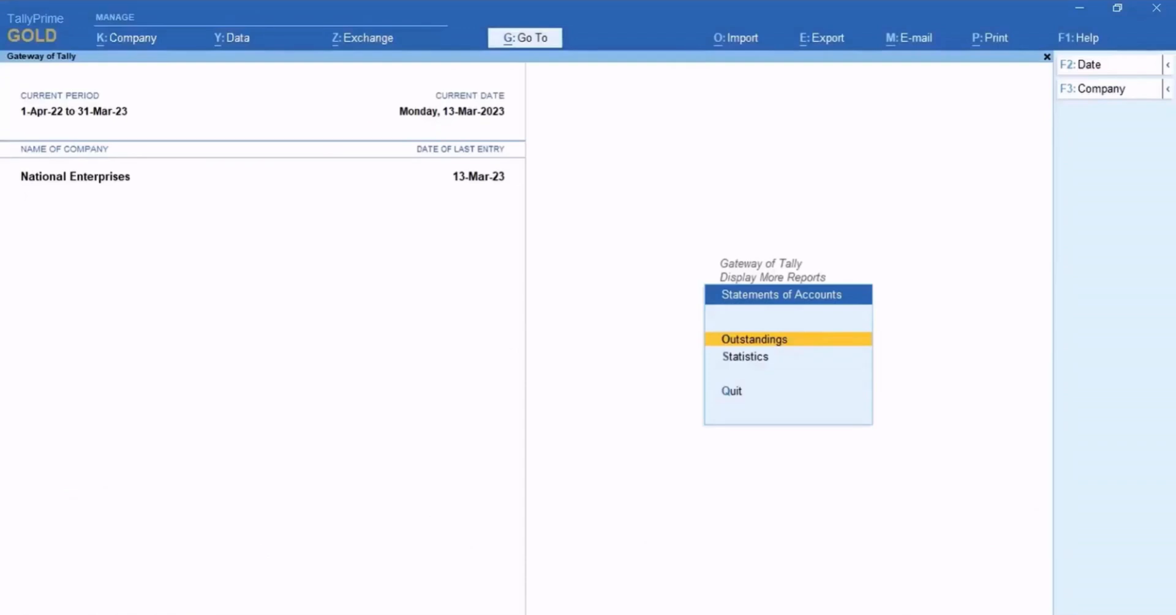
# Step: Open the Ledger Outstandings report for Supreme Traders from Statements of Accounts
pyautogui.press('Return')
pyautogui.press('Down')
pyautogui.press('Down')
pyautogui.press('Return')
pyautogui.press('Down')
pyautogui.press('Down')
pyautogui.press('Down')
pyautogui.press('Down')
pyautogui.press('Down')
pyautogui.press('Down')
pyautogui.press('Down')
pyautogui.press('Down')
pyautogui.press('Down')
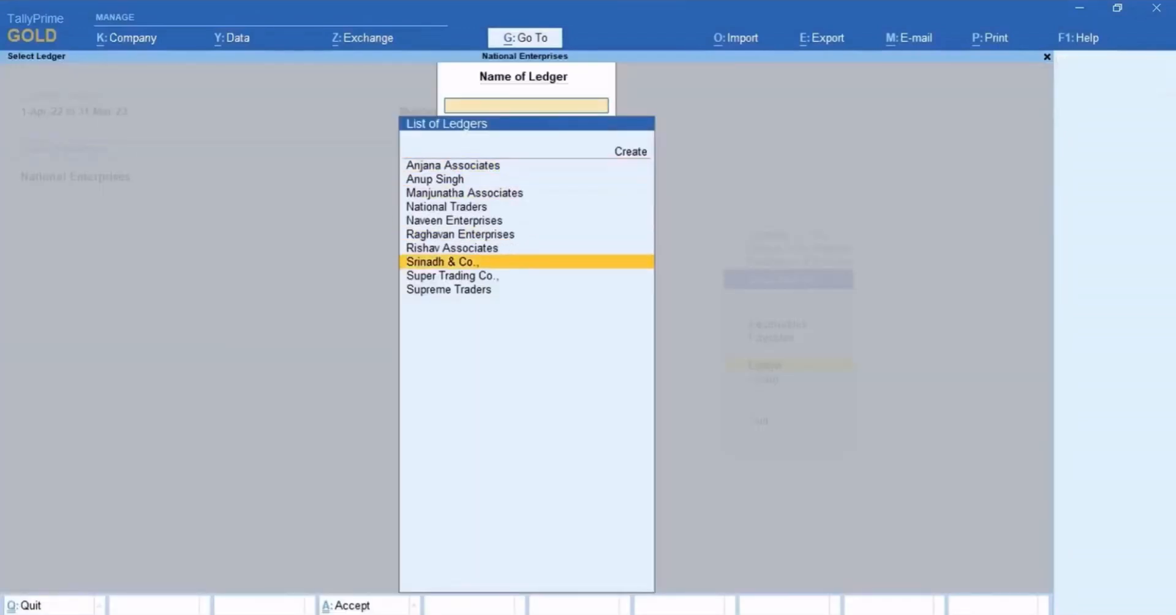
pyautogui.press('Return')
# Step: Preview the Supreme Traders outstandings report for printing with a payment QR code covering All Bills, leaving the remarks blank
pyautogui.hotkey('ctrl', 'p')
pyautogui.press('Left')
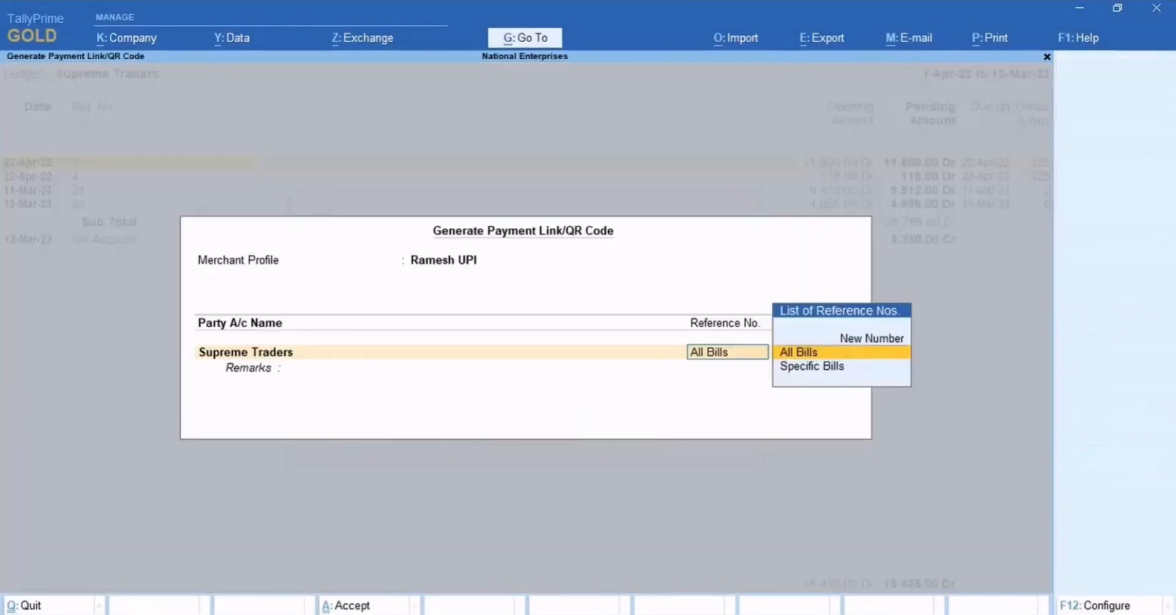
pyautogui.press('Return')
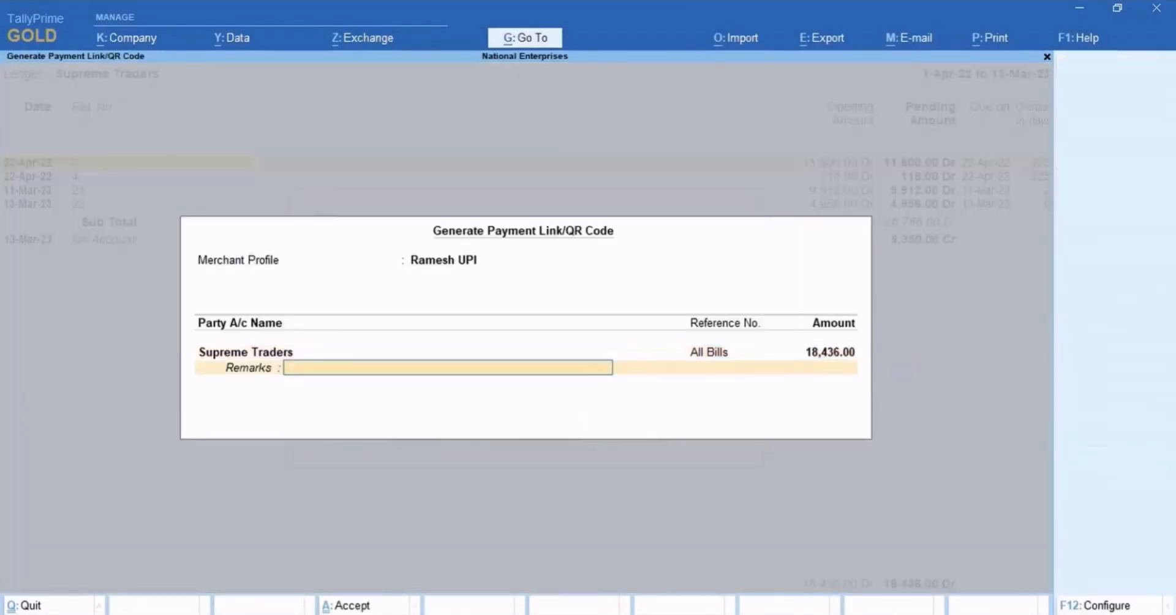
pyautogui.press('Return')
pyautogui.press('y')
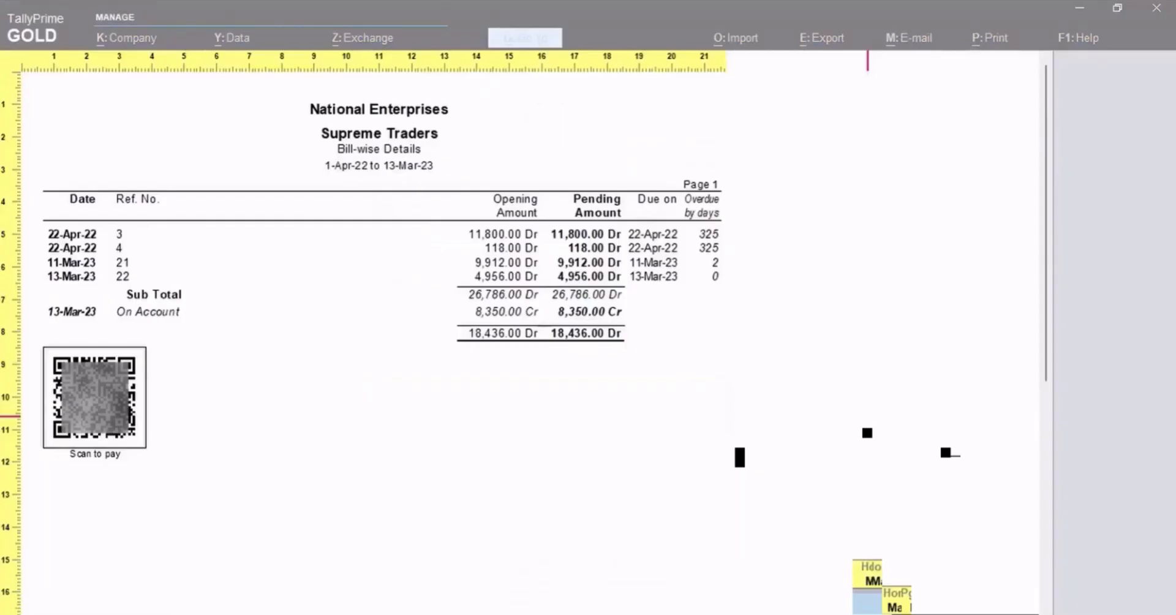